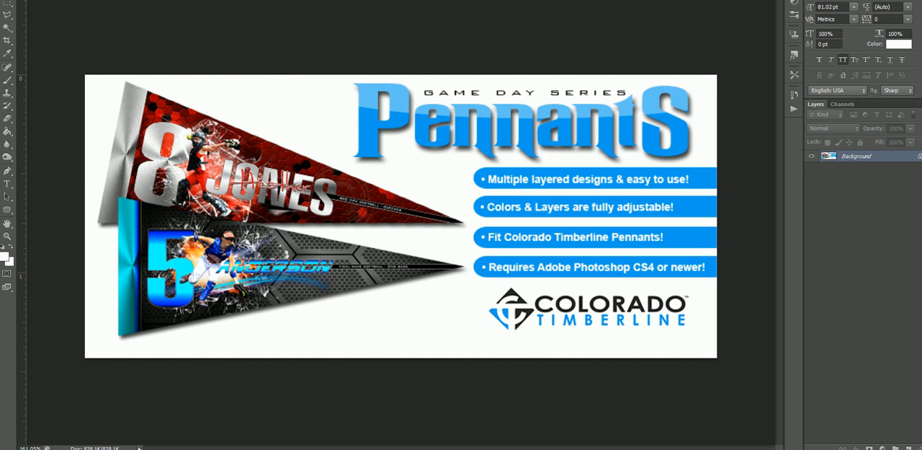
# Bring up the number 6 pennant template and compare the design with its Template Safe Zone overlay hidden and shown.
pyautogui.hotkey('ctrl', 'Tab')
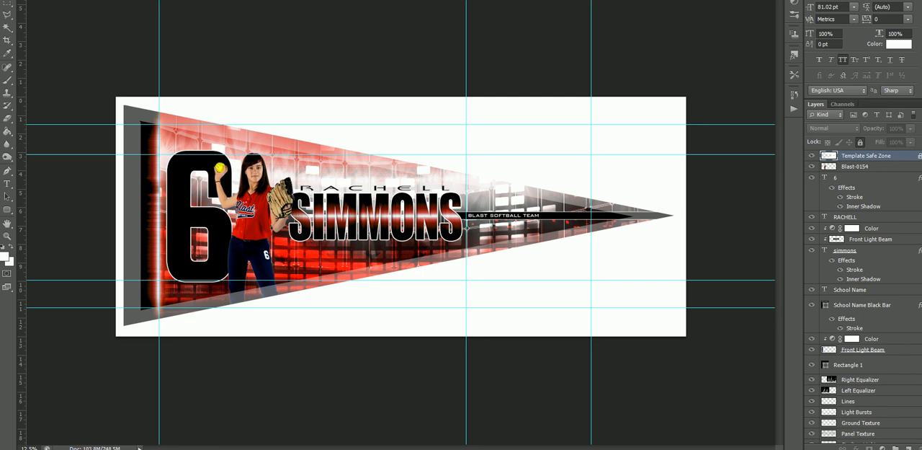
pyautogui.click(812, 157)
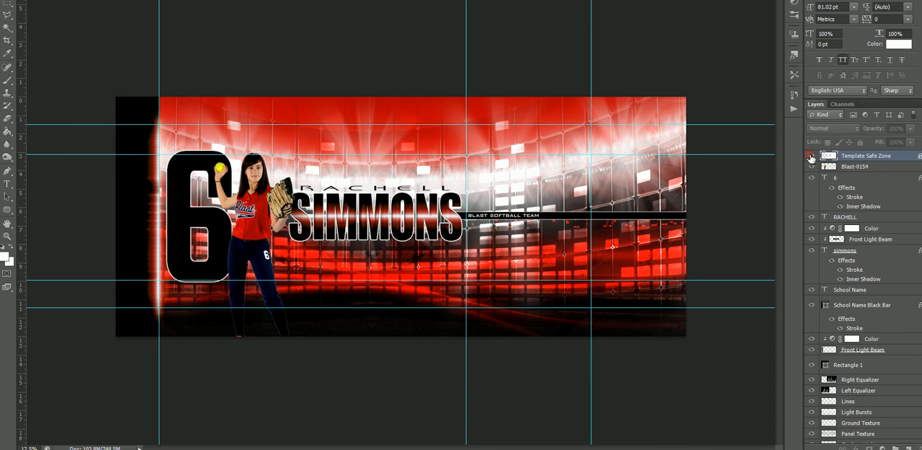
pyautogui.click(811, 157)
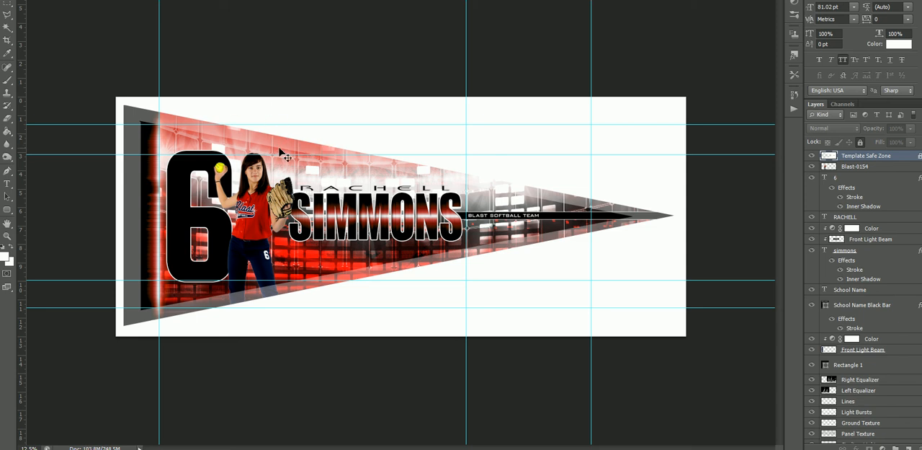
# Enlarge the softball player cutout on the Blast-0154 layer, and scale it back down to fit the pennant's safe area.
pyautogui.rightClick(273, 208)
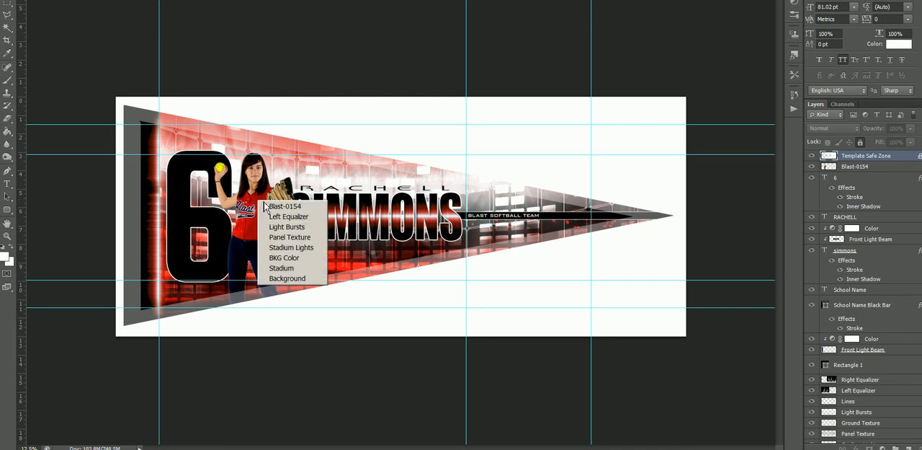
pyautogui.click(272, 208)
pyautogui.hotkey('ctrl', 't')
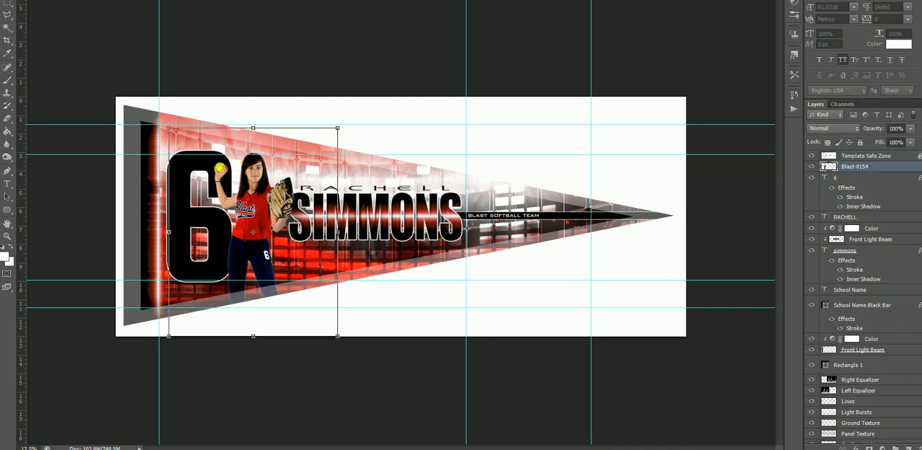
pyautogui.moveTo(339, 126); pyautogui.dragTo(353, 102)
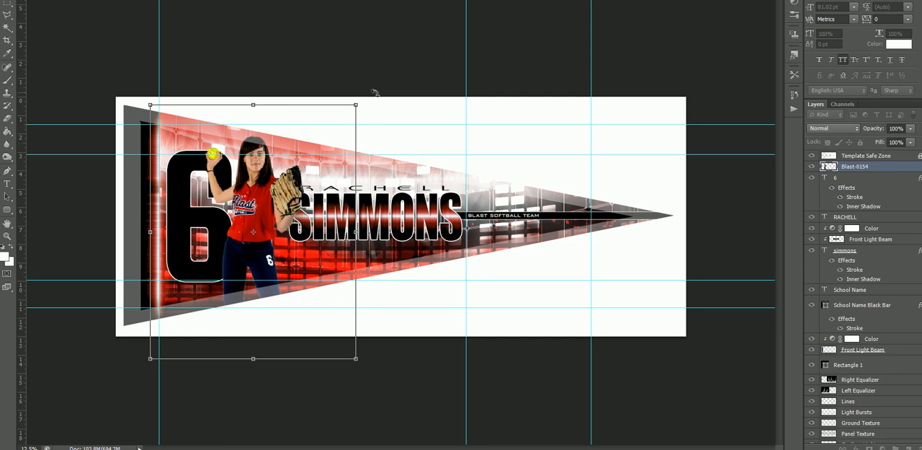
pyautogui.moveTo(358, 105); pyautogui.dragTo(350, 126)
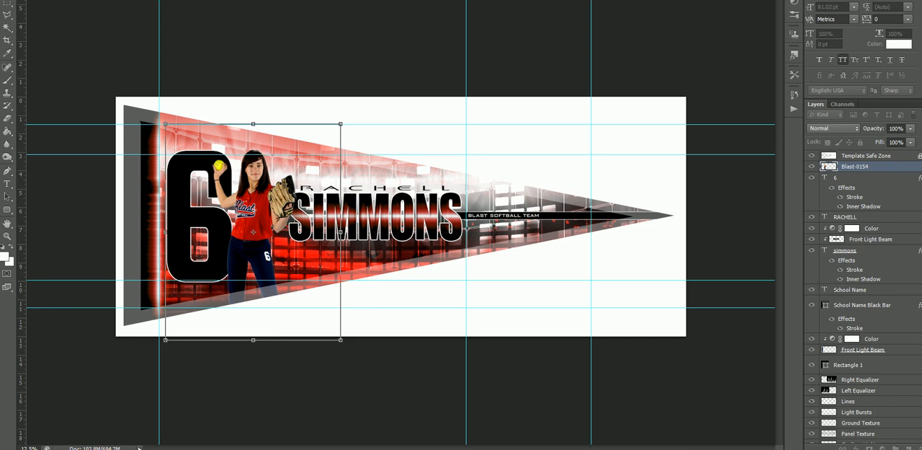
pyautogui.press('Return')
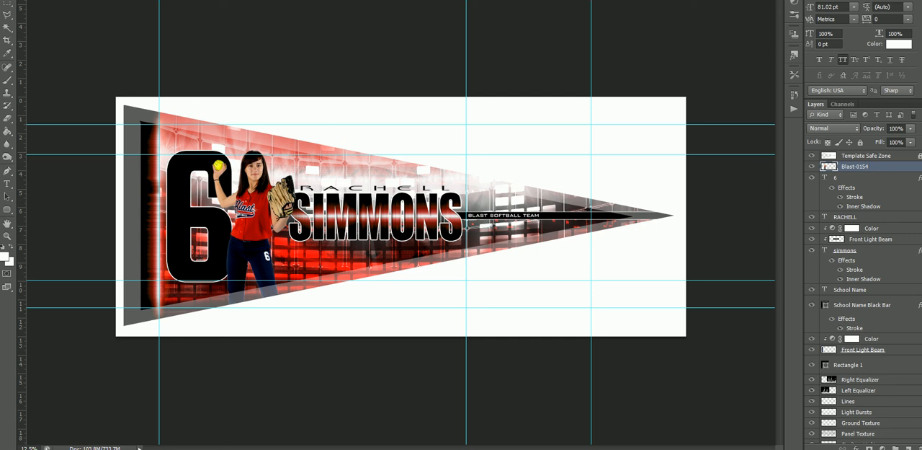
# Delete the softball player cutout on the Blast-0154 layer from the number 6 pennant.
pyautogui.hotkey('ctrl', 'Tab')
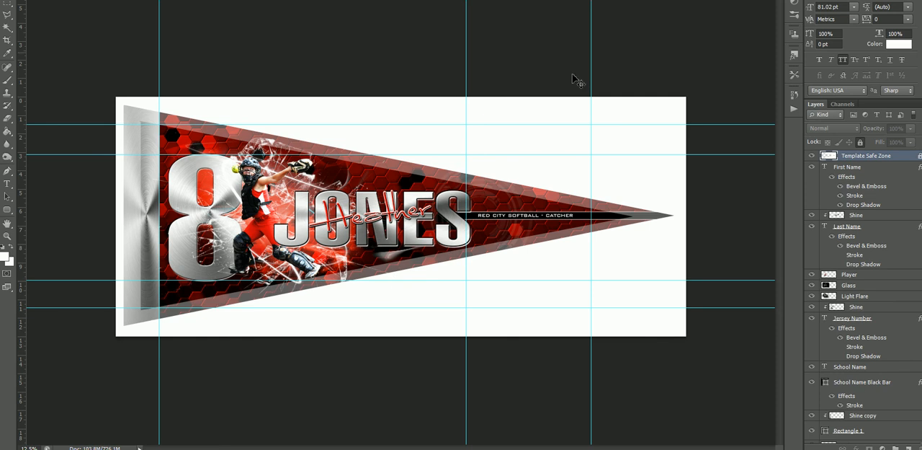
pyautogui.hotkey('ctrl', 'Tab')
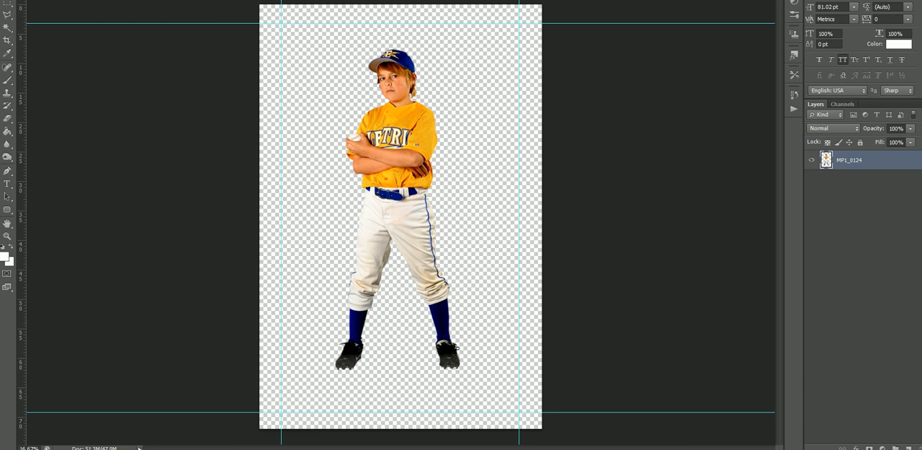
pyautogui.hotkey('ctrl', 'Tab')
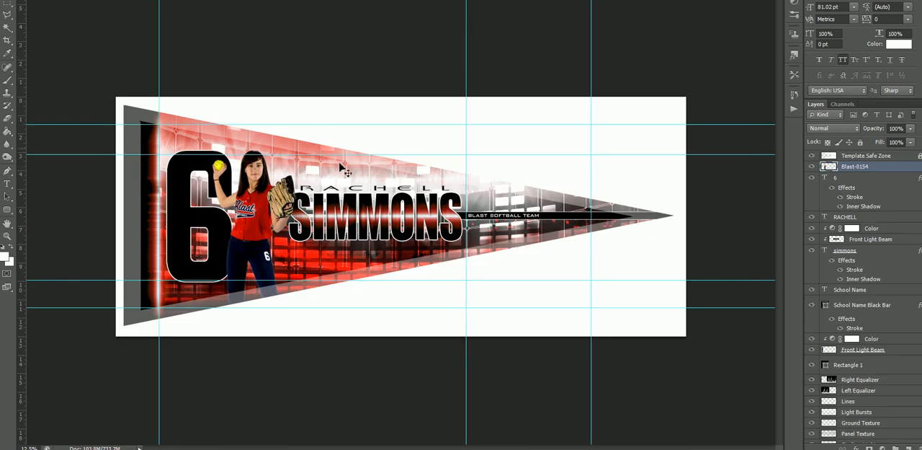
pyautogui.rightClick(256, 195)
pyautogui.click(272, 201)
pyautogui.press('Delete')
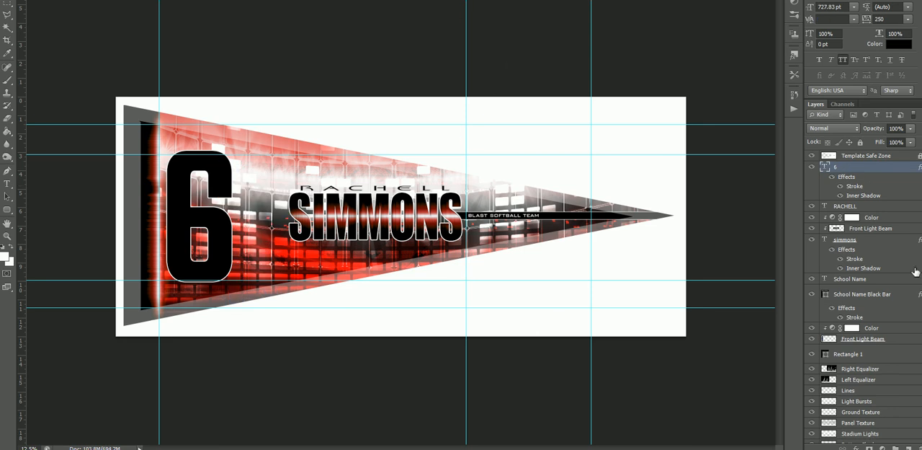
# Bring the MP1_0124 baseball player cutout into the number 6 pennant and place it between the number and the last name.
pyautogui.hotkey('ctrl', 'Tab')
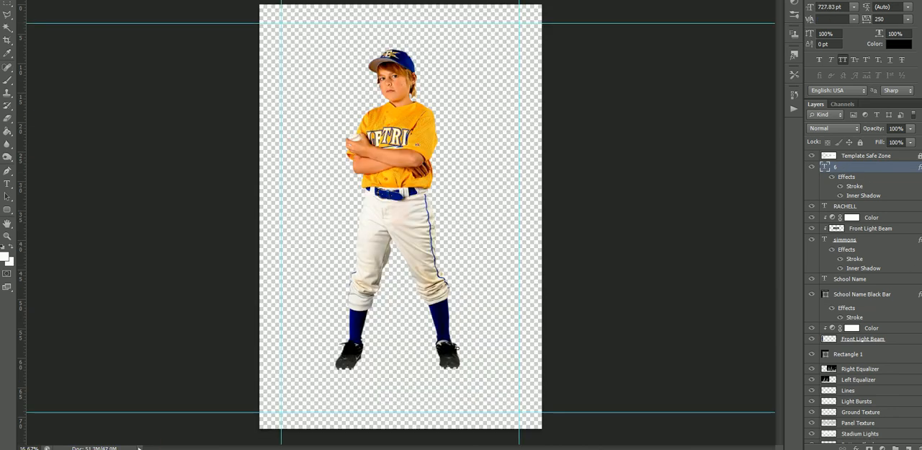
pyautogui.rightClick(406, 131)
pyautogui.click(425, 136)
pyautogui.moveTo(404, 128); pyautogui.dragTo(276, 240)
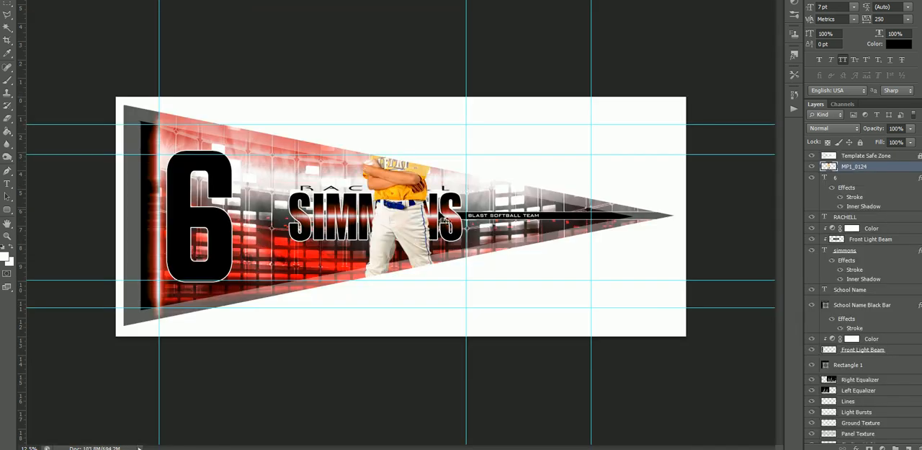
pyautogui.moveTo(355, 206); pyautogui.dragTo(214, 264)
pyautogui.moveTo(268, 254); pyautogui.dragTo(265, 253)
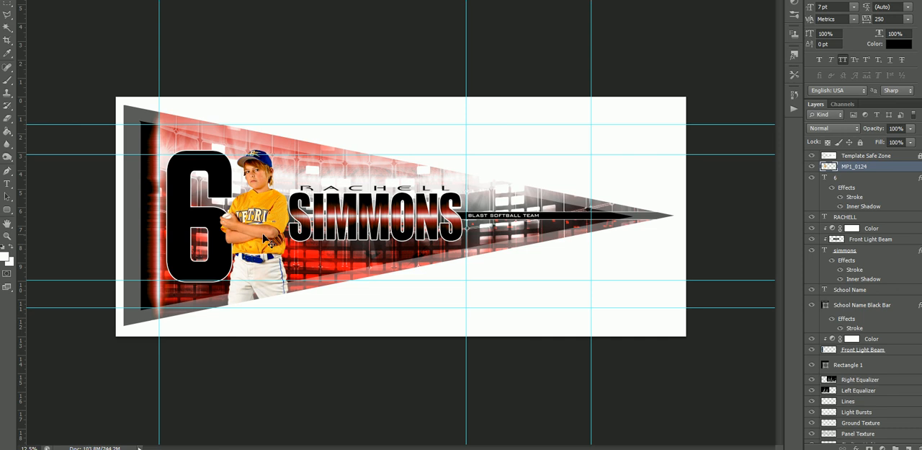
# Scale the baseball player cutout down slightly and move it up so the cap aligns with the upper edge of the number.
pyautogui.hotkey('ctrl', 't')
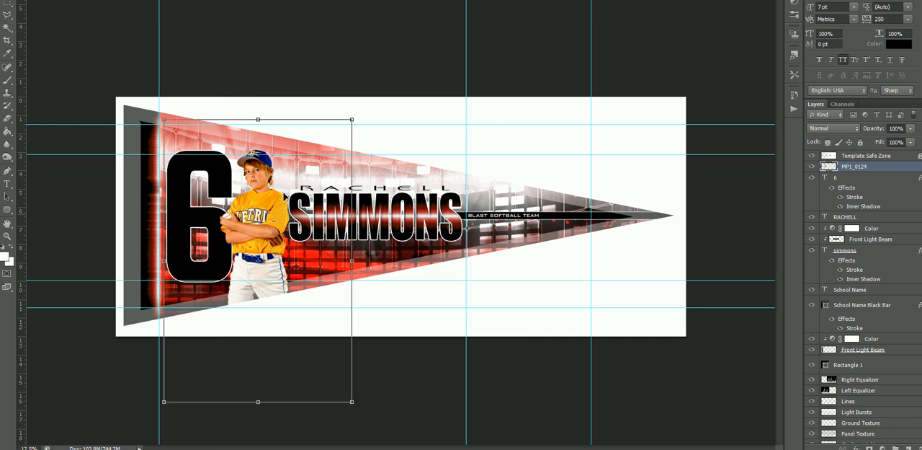
pyautogui.moveTo(350, 119); pyautogui.dragTo(341, 134)
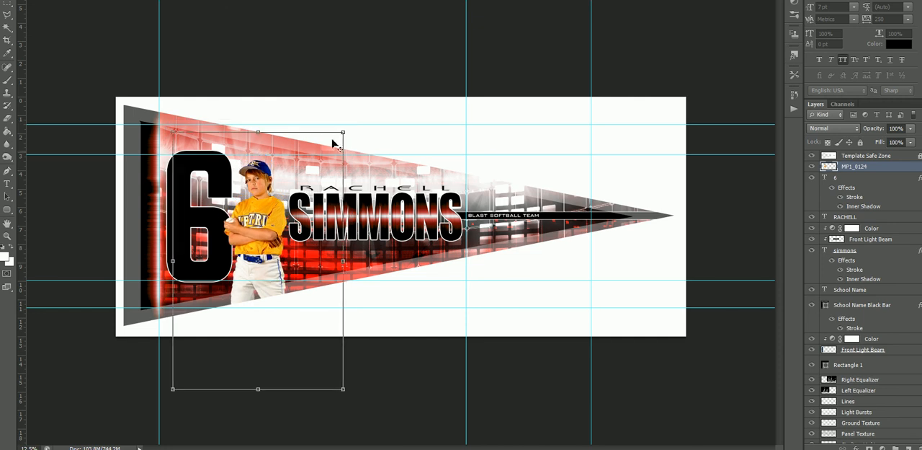
pyautogui.moveTo(280, 217); pyautogui.dragTo(280, 211)
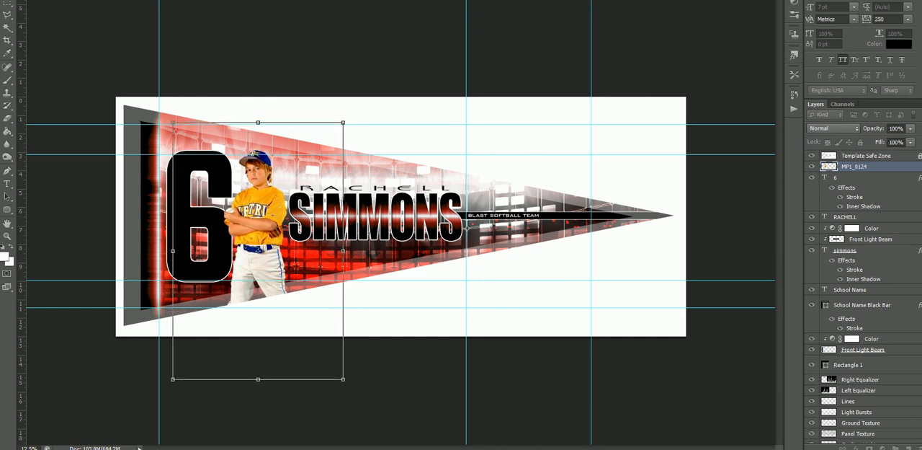
pyautogui.press('Return')
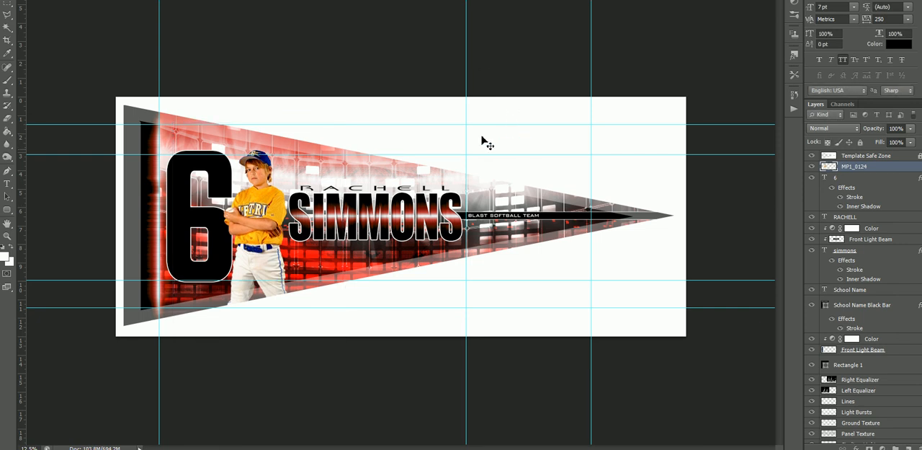
# Examine the background layers of the pennant design, from the equalizers and light bursts to BKG Color and Stadium.
pyautogui.rightClick(324, 247)
pyautogui.click(336, 250)
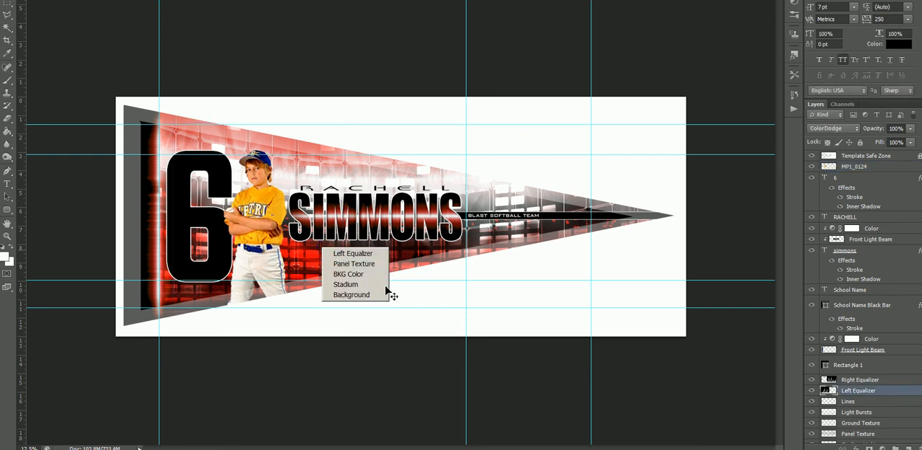
pyautogui.scroll(-3, 863, 357)
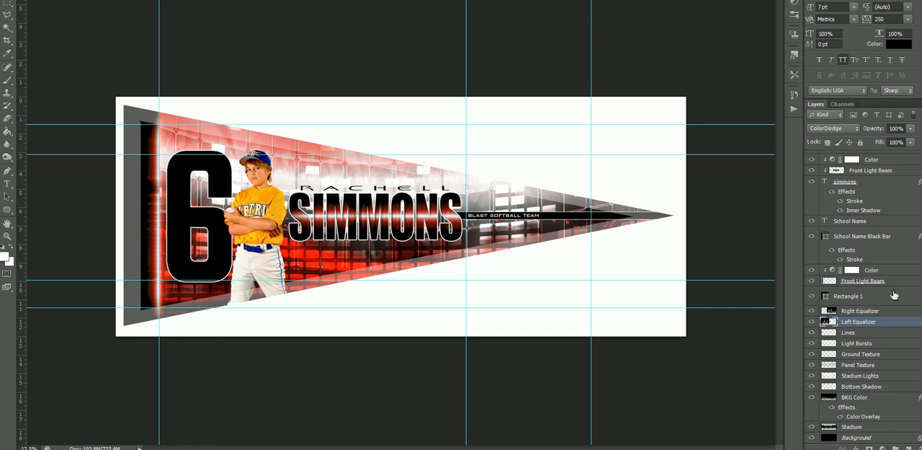
pyautogui.scroll(3, 897, 320)
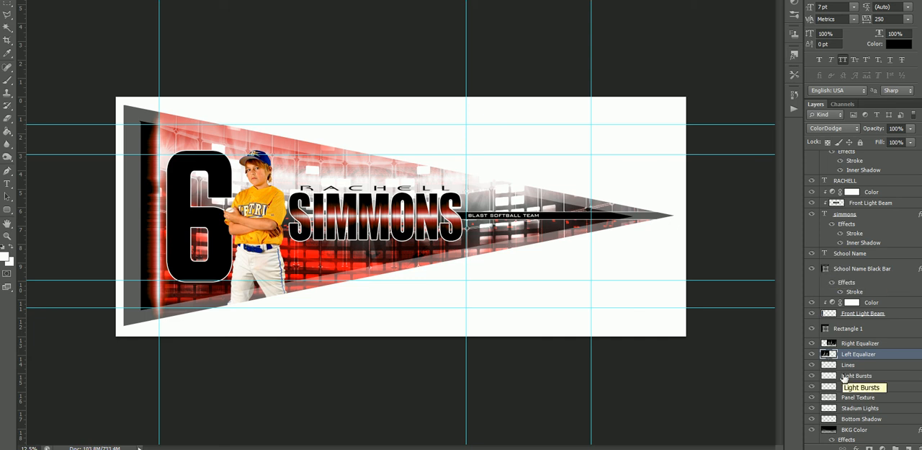
pyautogui.scroll(-3, 846, 376)
pyautogui.scroll(5, 908, 289)
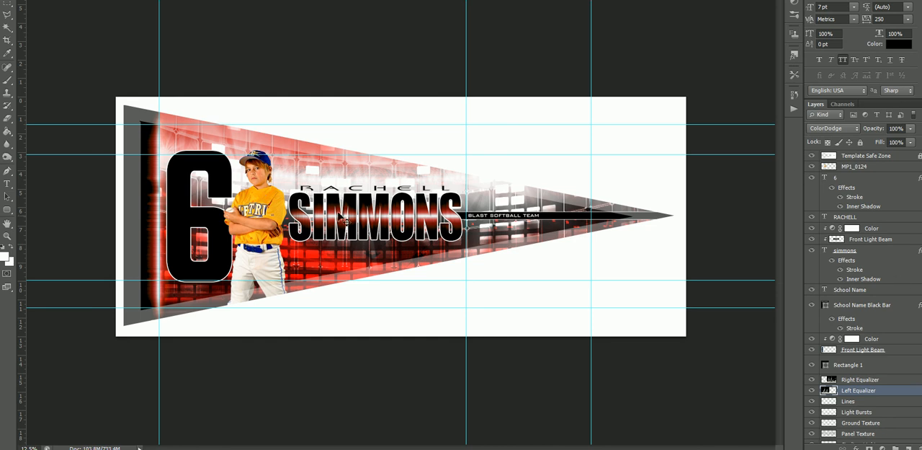
# Hide the Template Safe Zone layer and set the BKG Color layer's color overlay to orange #ffa800.
pyautogui.click(812, 156)
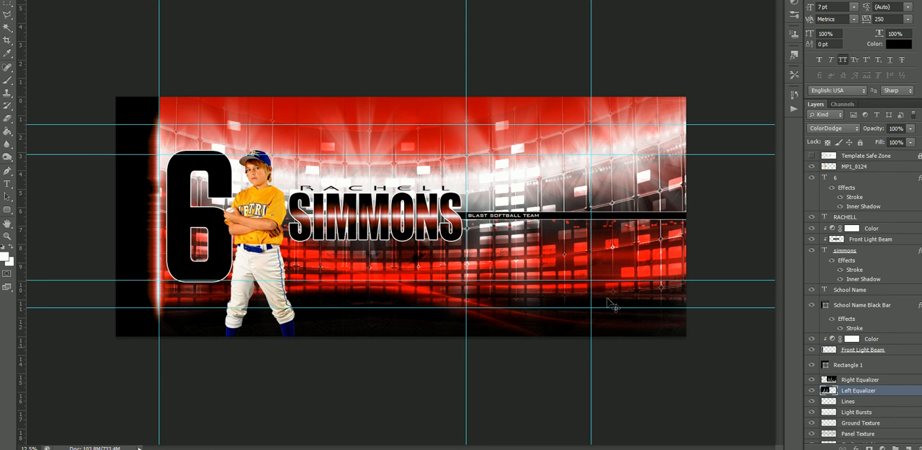
pyautogui.scroll(-5, 881, 334)
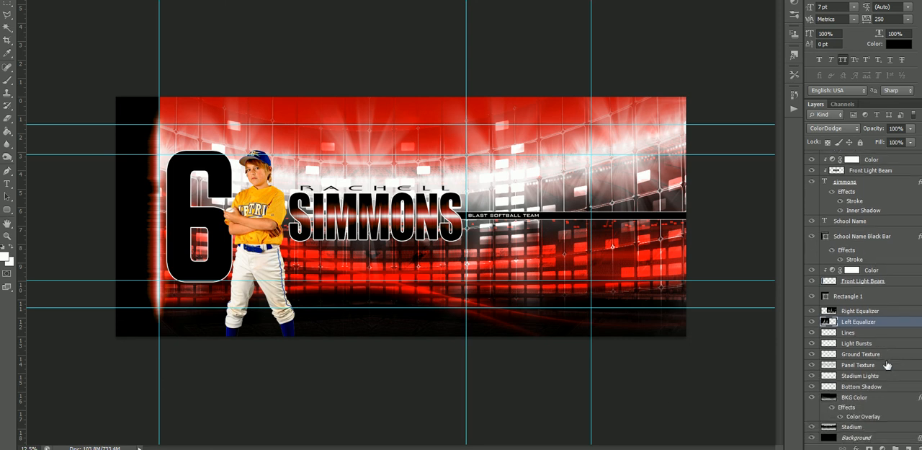
pyautogui.doubleClick(867, 418)
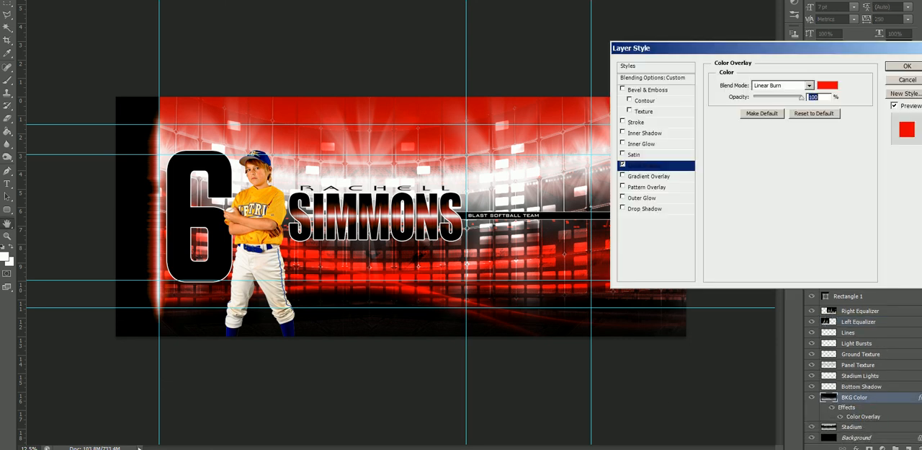
pyautogui.click(827, 86)
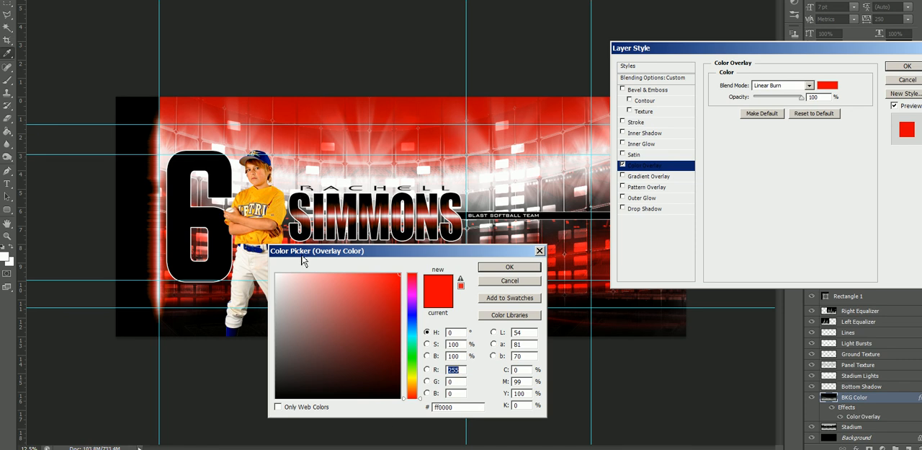
pyautogui.doubleClick(463, 409)
pyautogui.write('ffa801')
pyautogui.moveTo(394, 284); pyautogui.dragTo(412, 270)
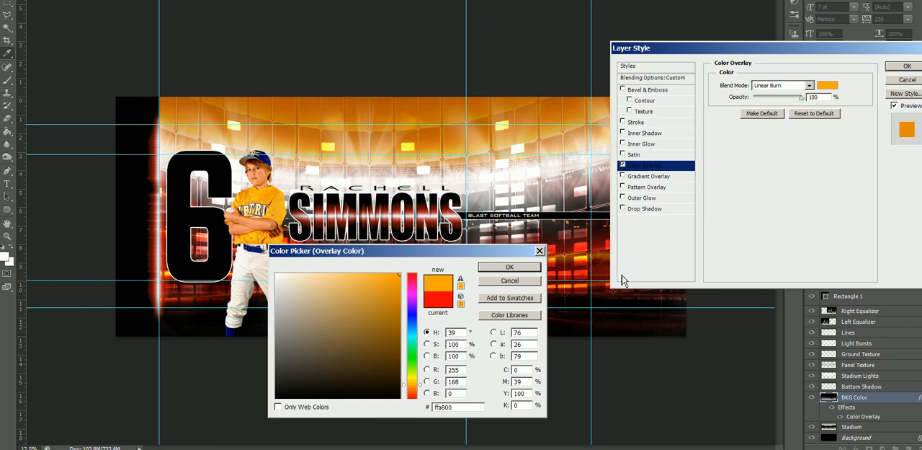
pyautogui.click(510, 267)
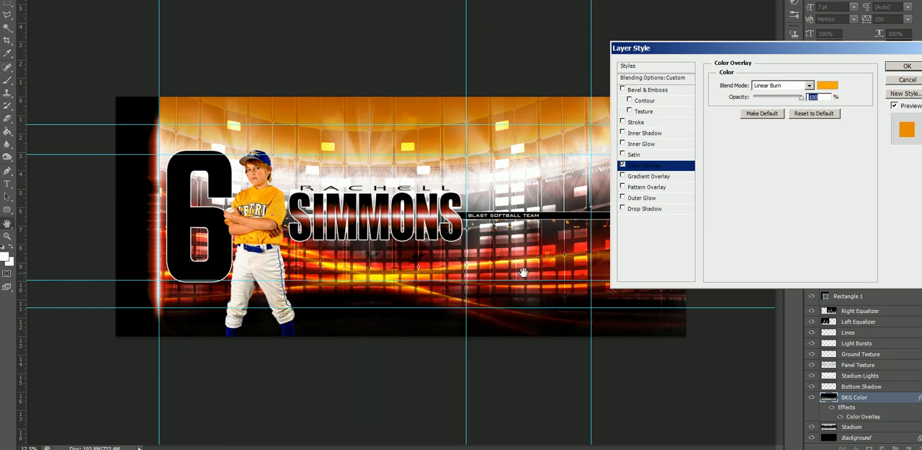
pyautogui.click(904, 67)
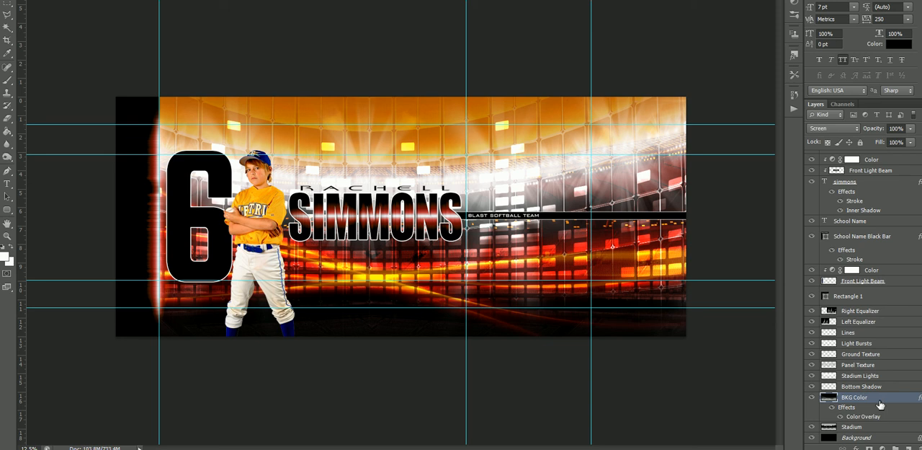
# Compare blend modes for the BKG Color layer's color overlay and set it to Multiply.
pyautogui.doubleClick(871, 417)
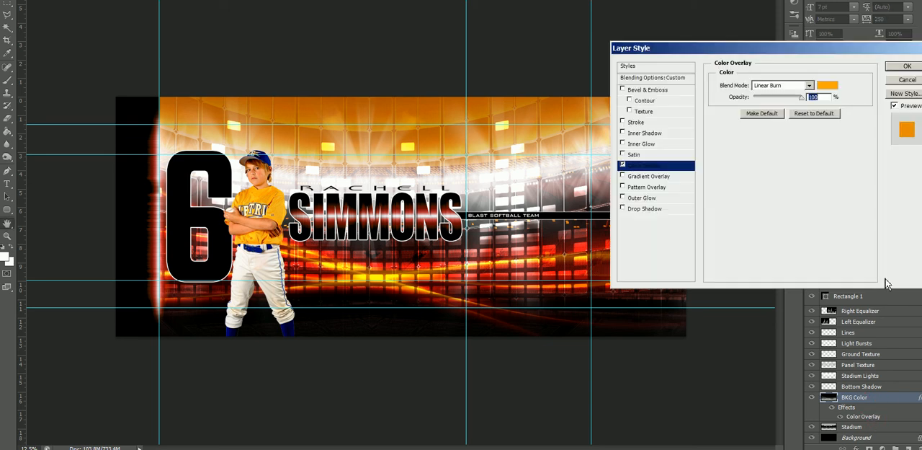
pyautogui.click(775, 86)
pyautogui.click(775, 86)
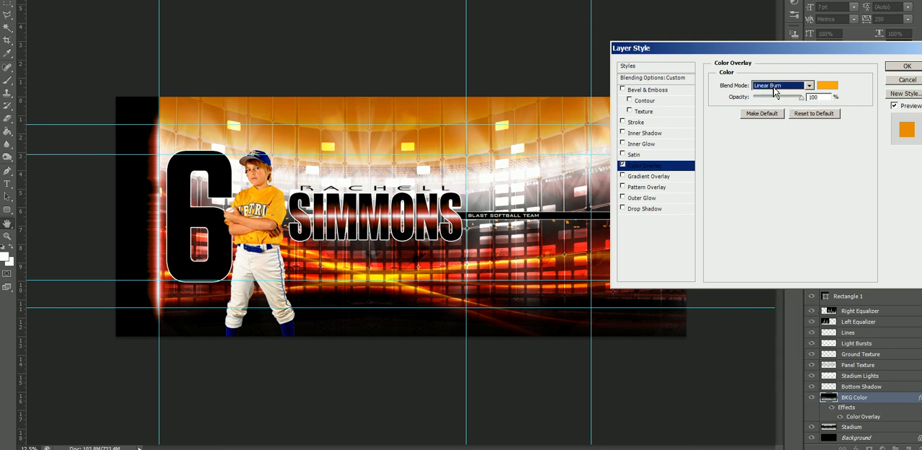
pyautogui.press('Up')
pyautogui.press('Up')
pyautogui.press('Up')
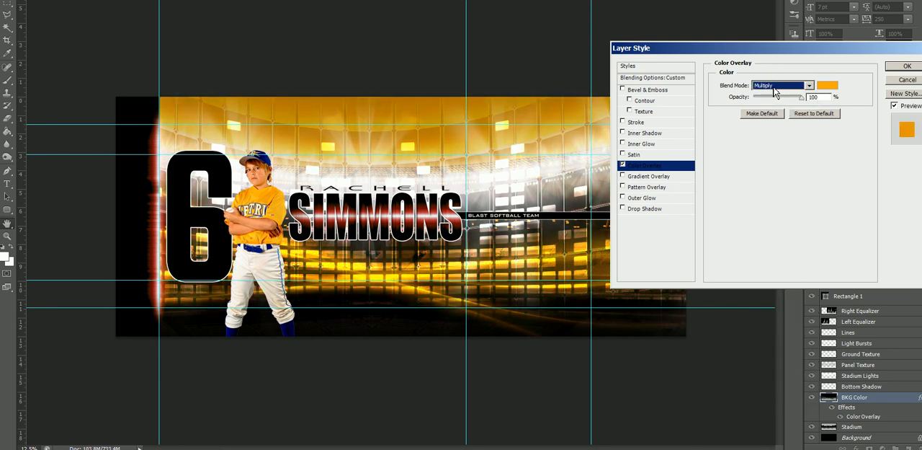
pyautogui.press('Up')
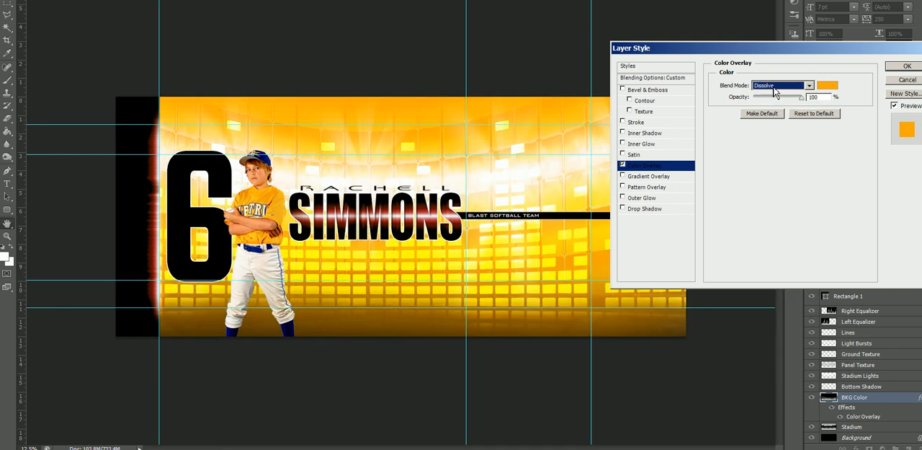
pyautogui.press('Down')
pyautogui.press('Down')
pyautogui.press('Down')
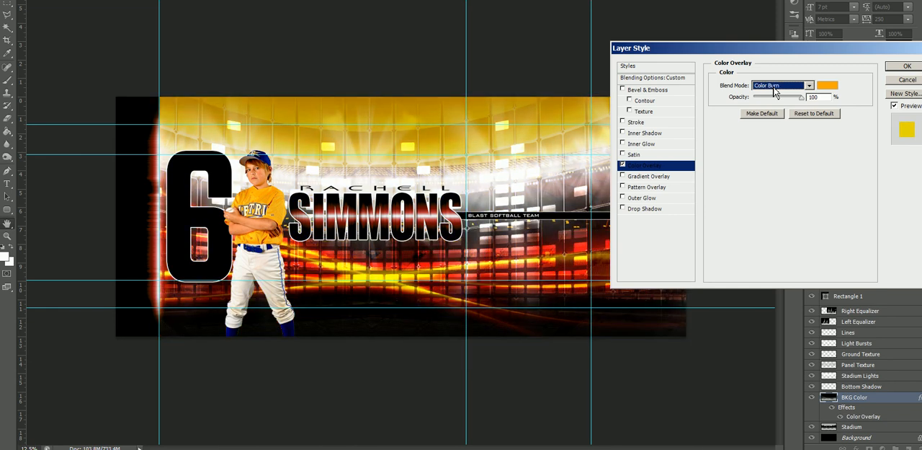
pyautogui.press('Down')
pyautogui.press('Down')
pyautogui.press('Down')
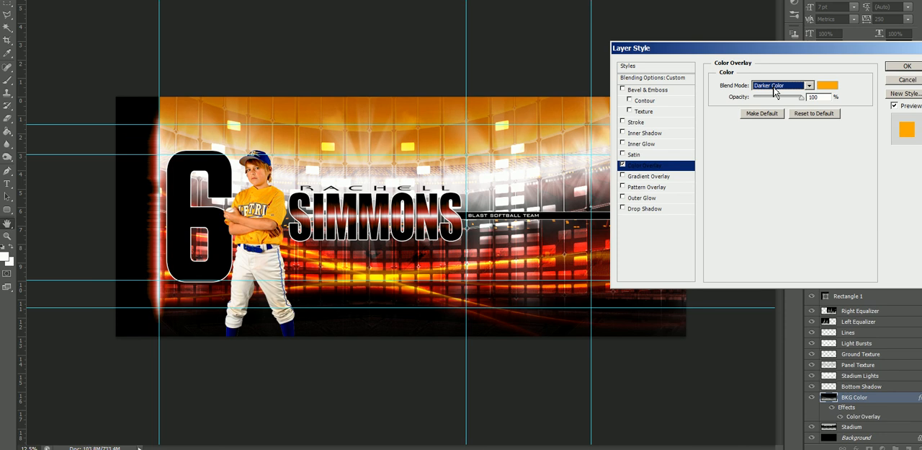
pyautogui.press('Down')
pyautogui.press('Down')
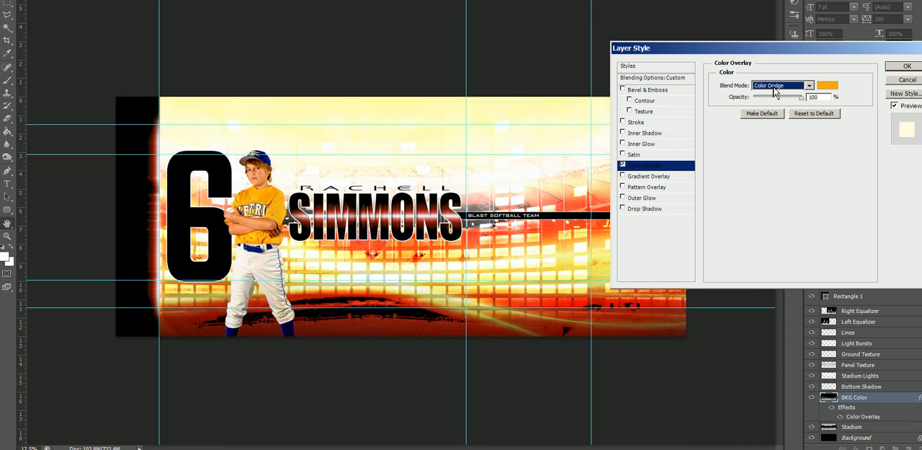
pyautogui.press('Down')
pyautogui.press('Down')
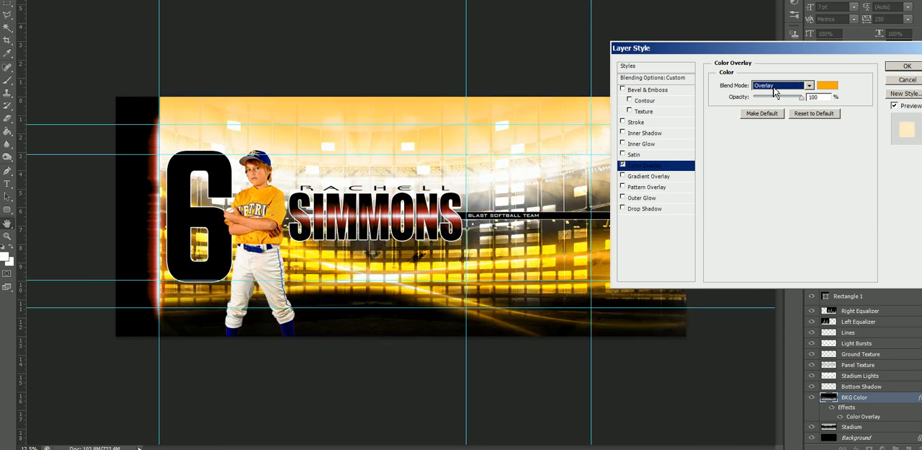
pyautogui.press('Down')
pyautogui.press('Down')
pyautogui.press('Up')
pyautogui.press('Up')
pyautogui.press('Up')
pyautogui.press('Up')
pyautogui.press('Up')
pyautogui.press('Up')
pyautogui.press('Up')
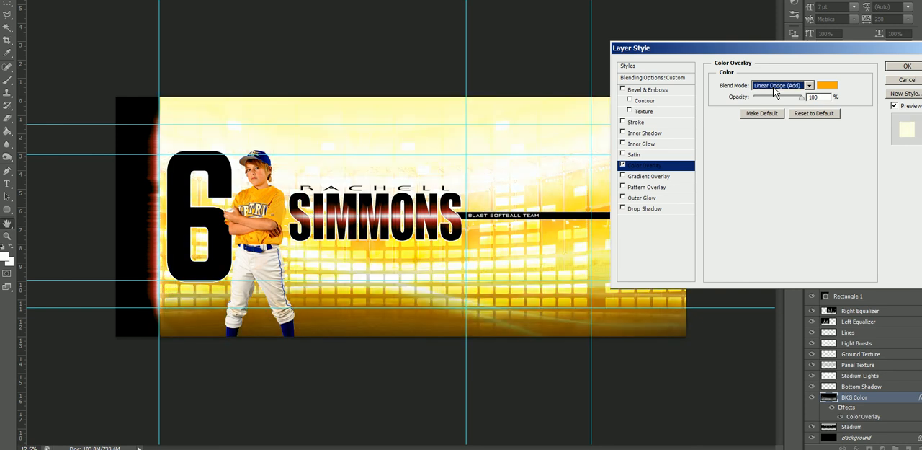
pyautogui.press('Up')
pyautogui.press('Up')
pyautogui.press('Up')
pyautogui.press('Up')
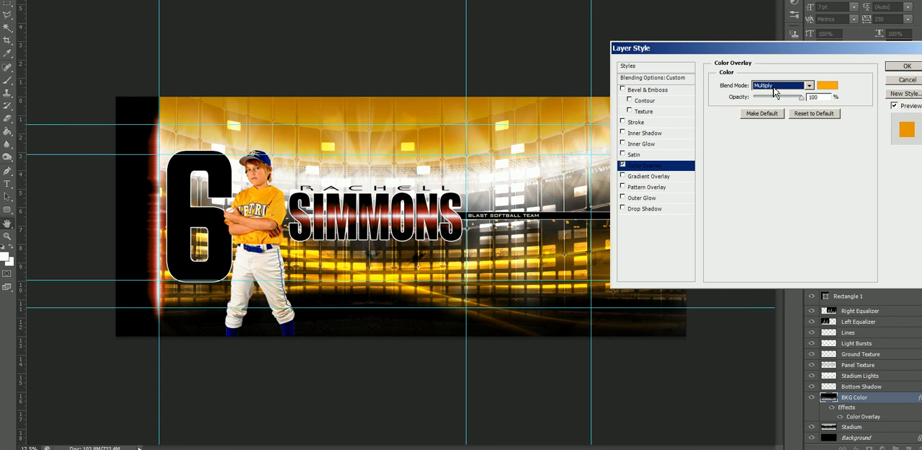
# Try yellow #ffc600 as the color of the BKG Color layer's overlay.
pyautogui.click(827, 85)
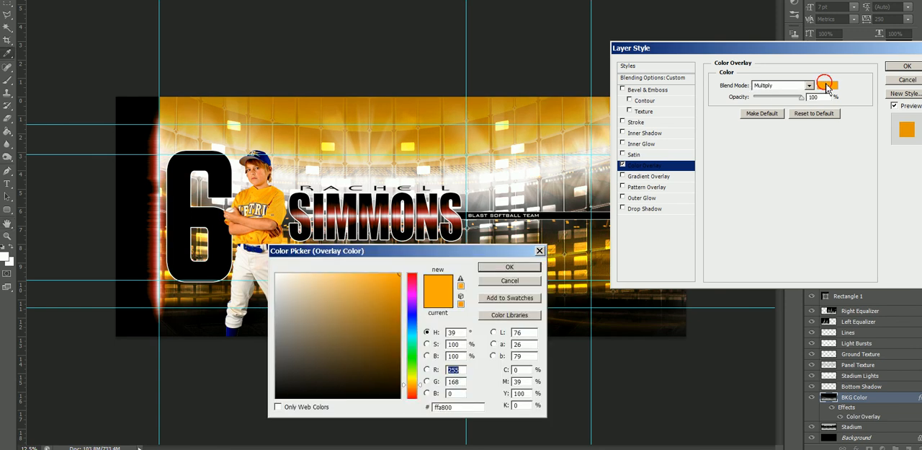
pyautogui.click(414, 383)
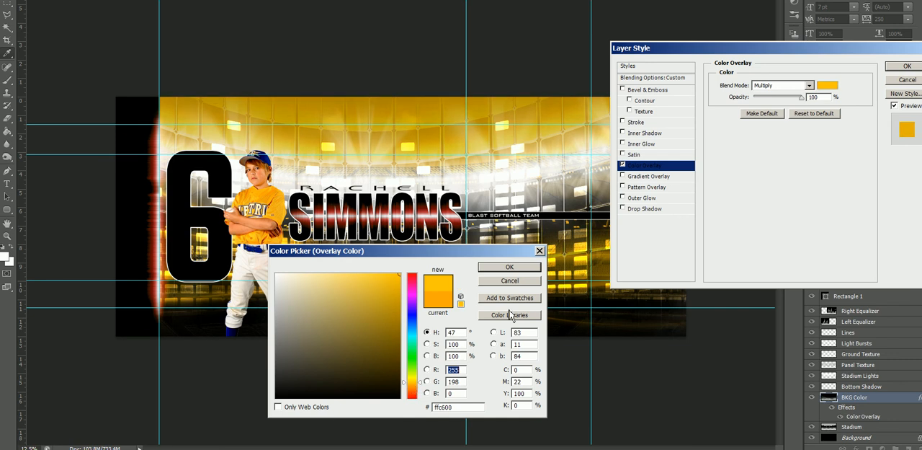
pyautogui.click(508, 267)
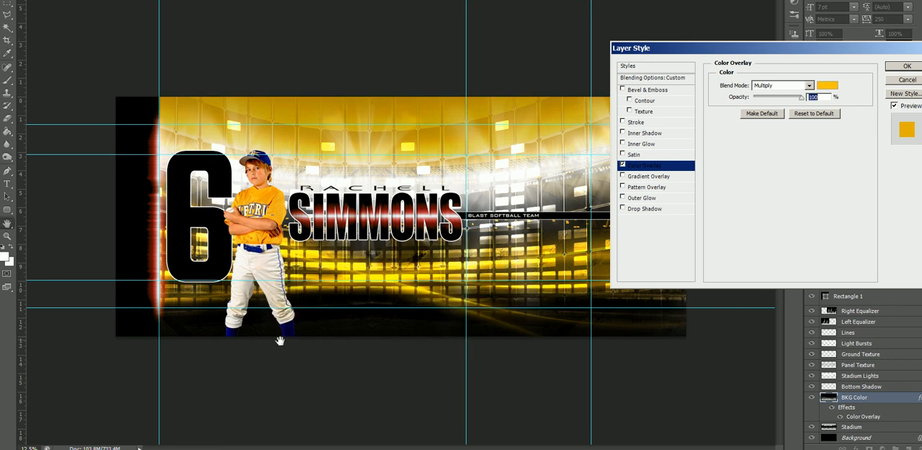
# Set the BKG Color overlay to blue #0010ab sampled from the player's uniform, select its hex code, and apply the layer style.
pyautogui.click(827, 86)
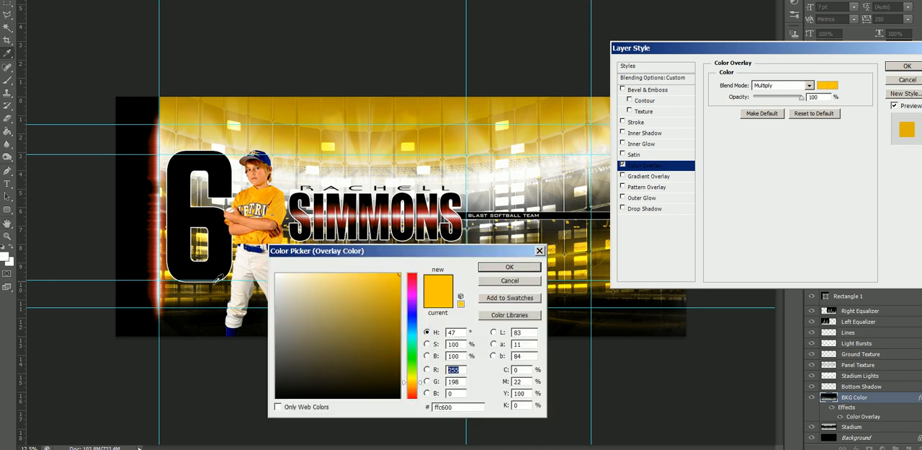
pyautogui.click(261, 250)
pyautogui.click(400, 315)
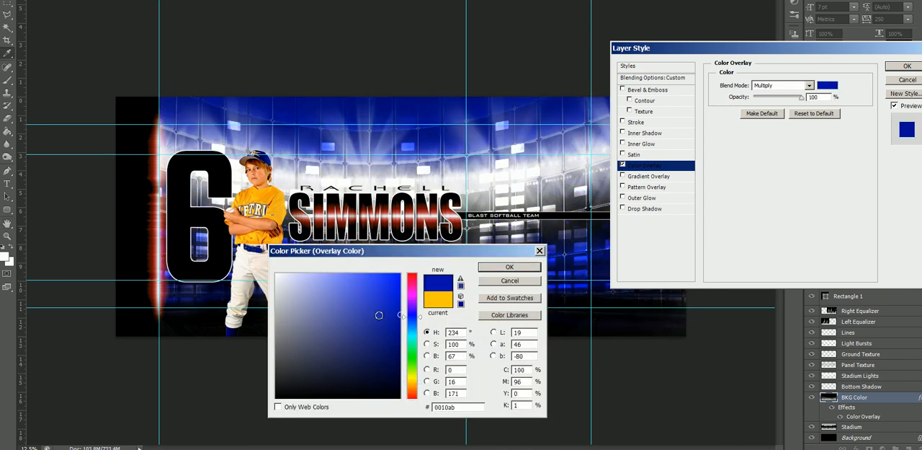
pyautogui.click(496, 269)
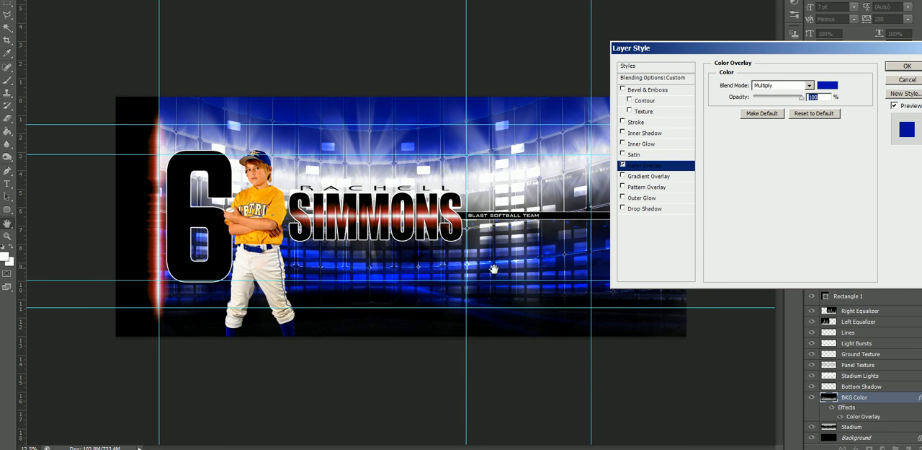
pyautogui.click(827, 86)
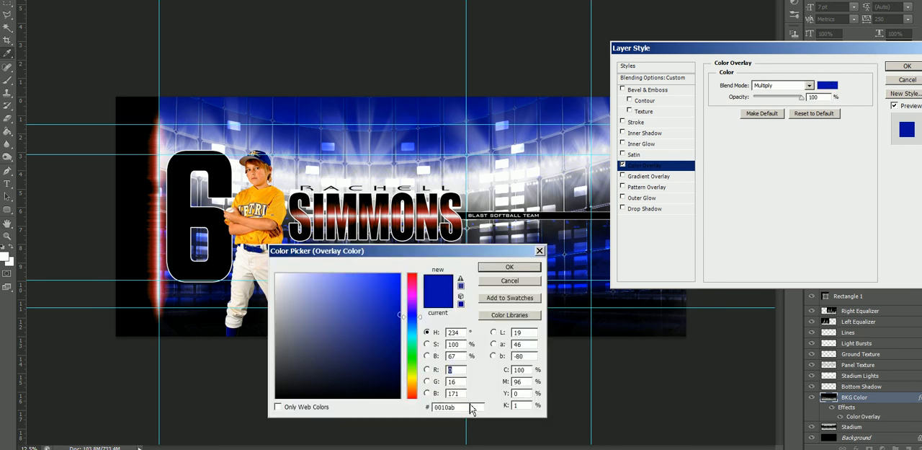
pyautogui.moveTo(468, 407); pyautogui.dragTo(401, 408)
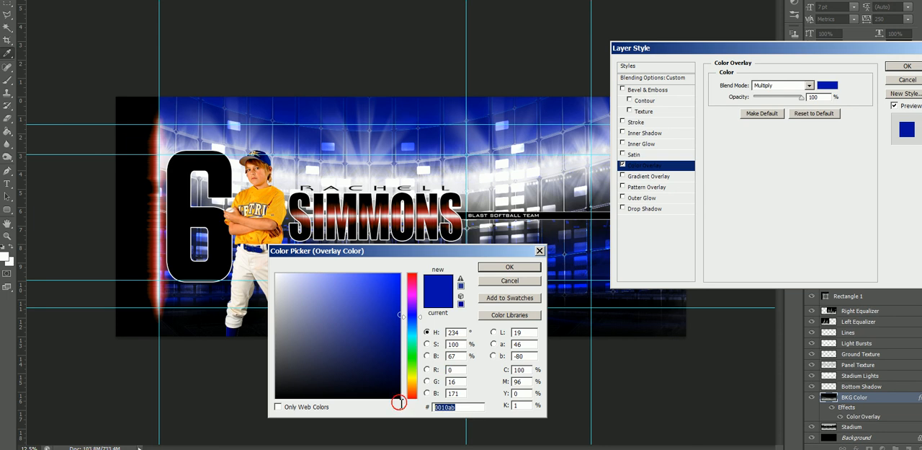
pyautogui.click(521, 268)
pyautogui.click(905, 67)
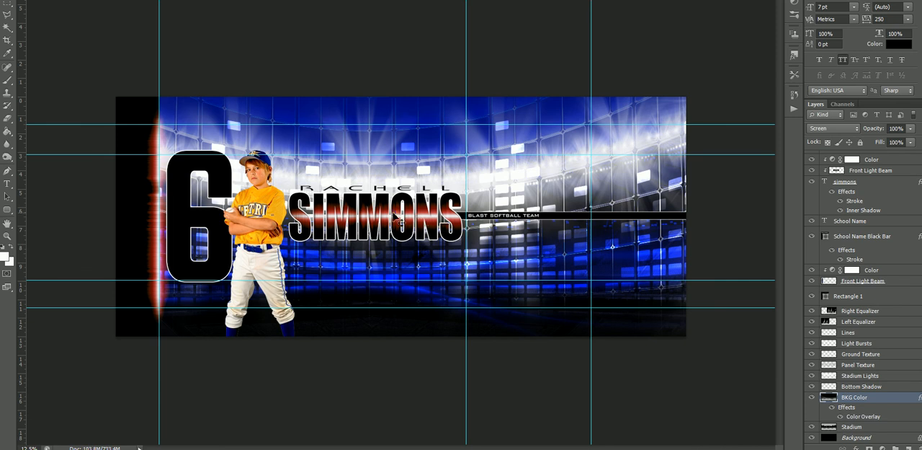
# Colorize the light beam inside the last name gold using its Color adjustment layer, with hue 48 and saturation 81.
pyautogui.rightClick(395, 215)
pyautogui.click(412, 219)
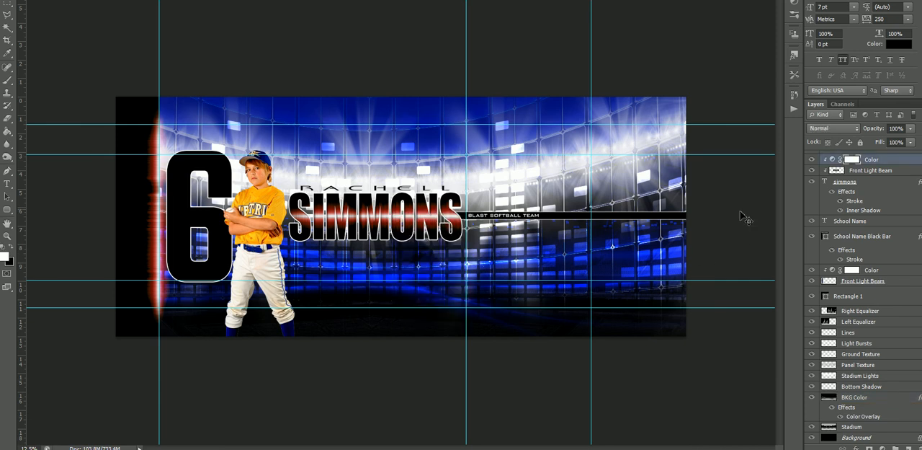
pyautogui.scroll(1, 847, 239)
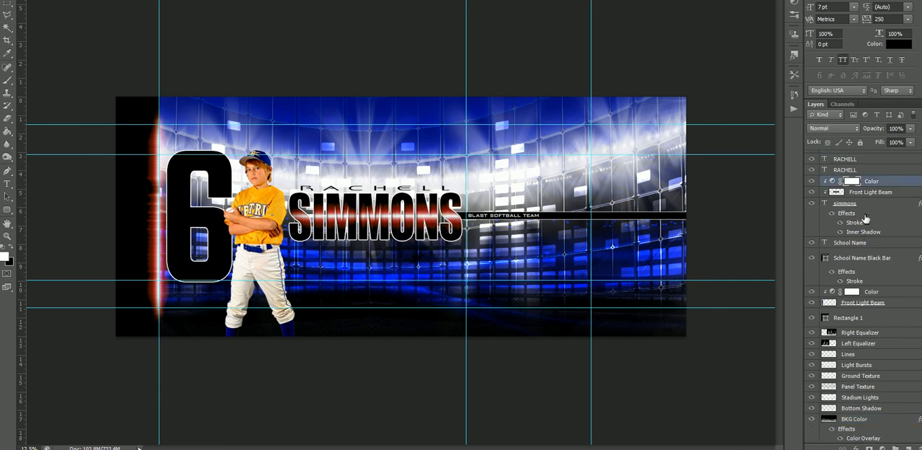
pyautogui.doubleClick(833, 181)
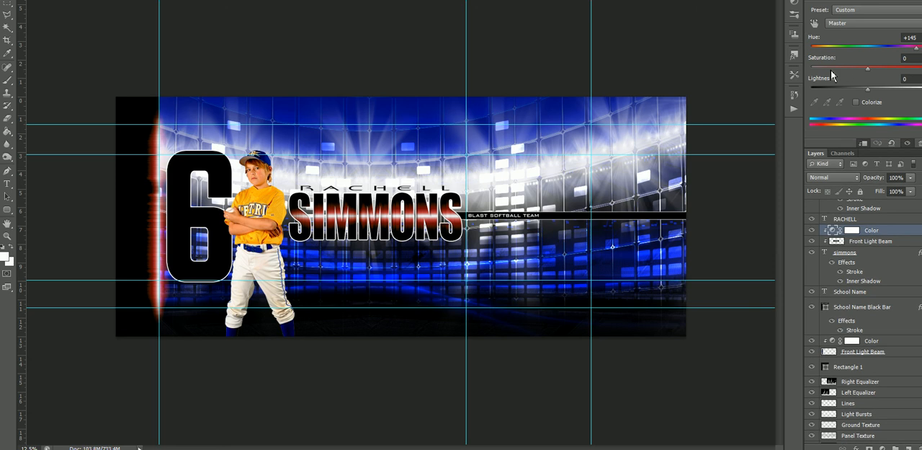
pyautogui.moveTo(917, 47); pyautogui.dragTo(842, 59)
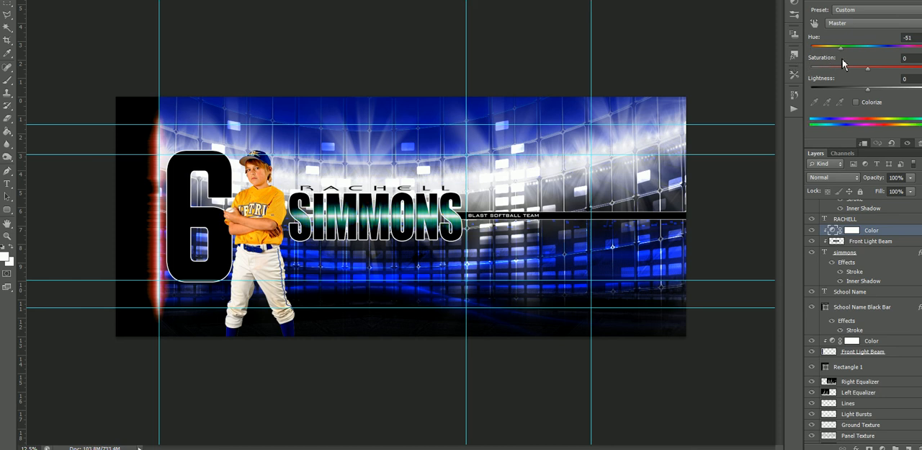
pyautogui.click(856, 102)
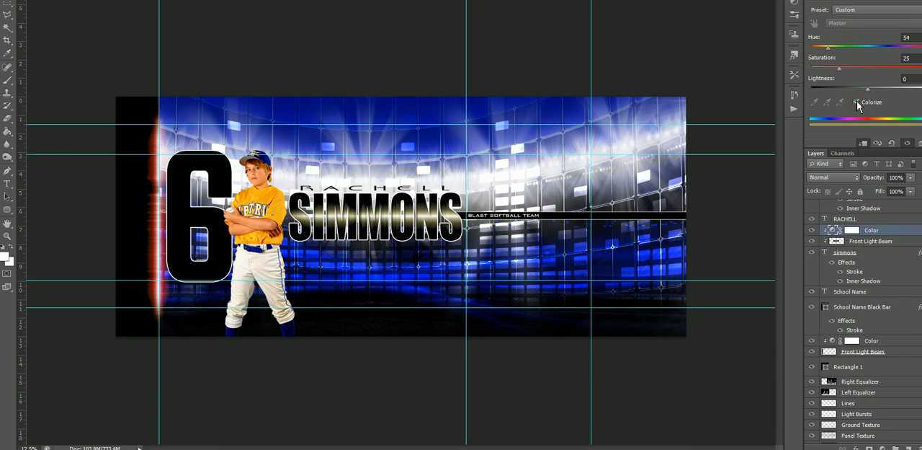
pyautogui.moveTo(841, 69); pyautogui.dragTo(906, 77)
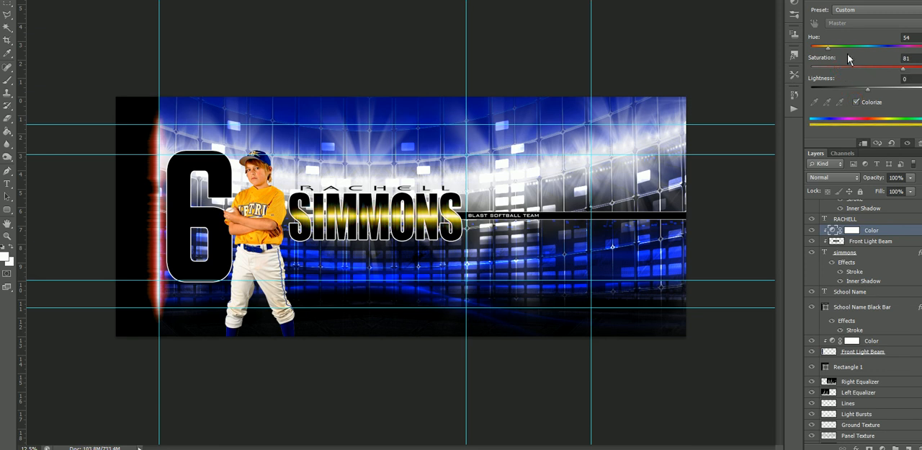
pyautogui.moveTo(830, 52)
pyautogui.mouseDown()
pyautogui.moveTo(917, 59)
pyautogui.moveTo(827, 62)
pyautogui.mouseUp()
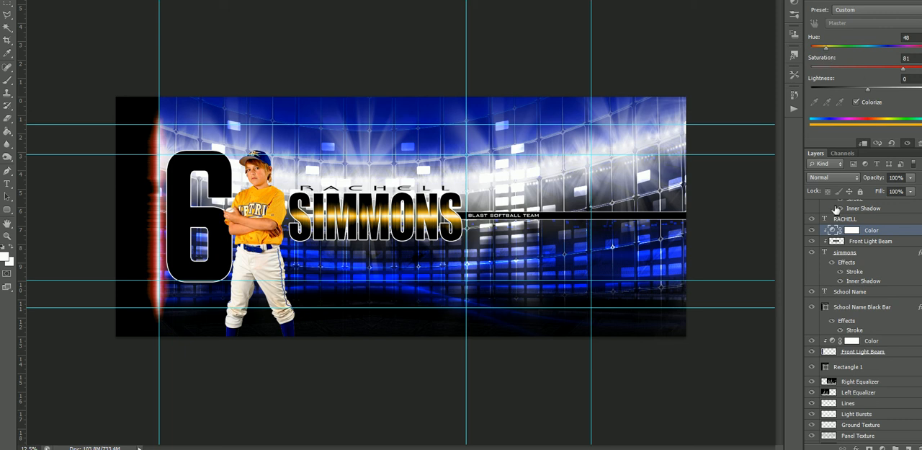
# Colorize the vertical light beam beside the jersey number yellow using its Color adjustment layer, with hue 53 and saturation 90.
pyautogui.rightClick(162, 228)
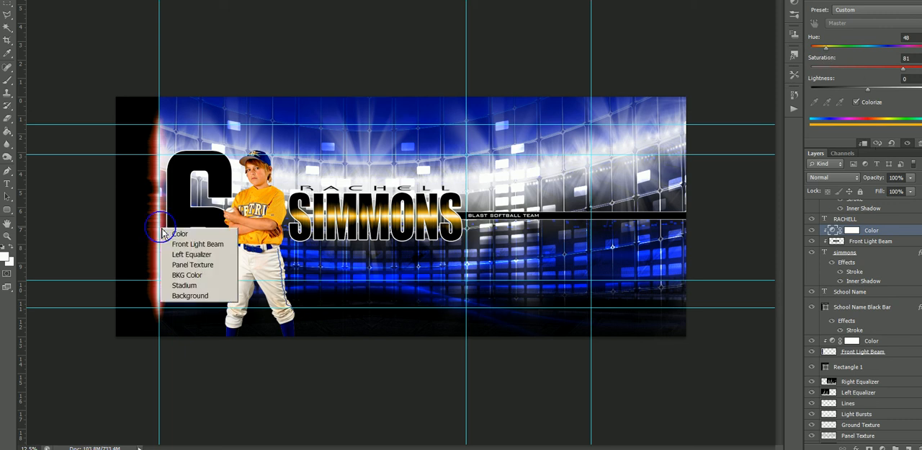
pyautogui.click(185, 245)
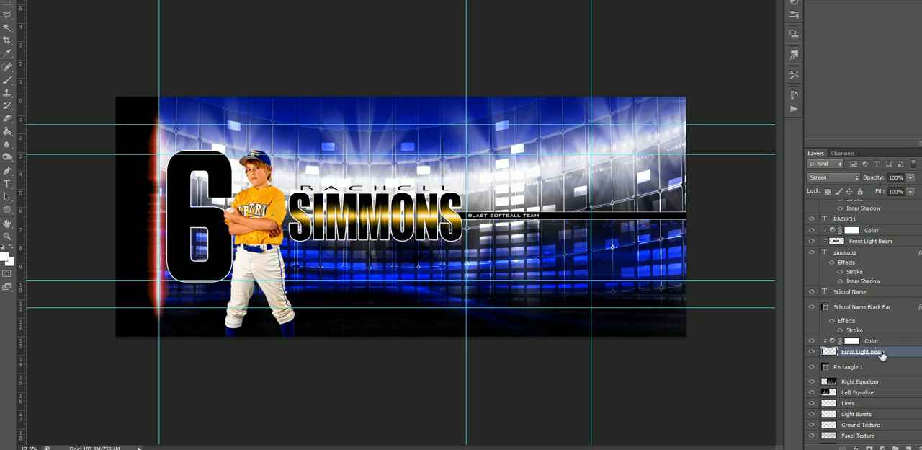
pyautogui.click(834, 342)
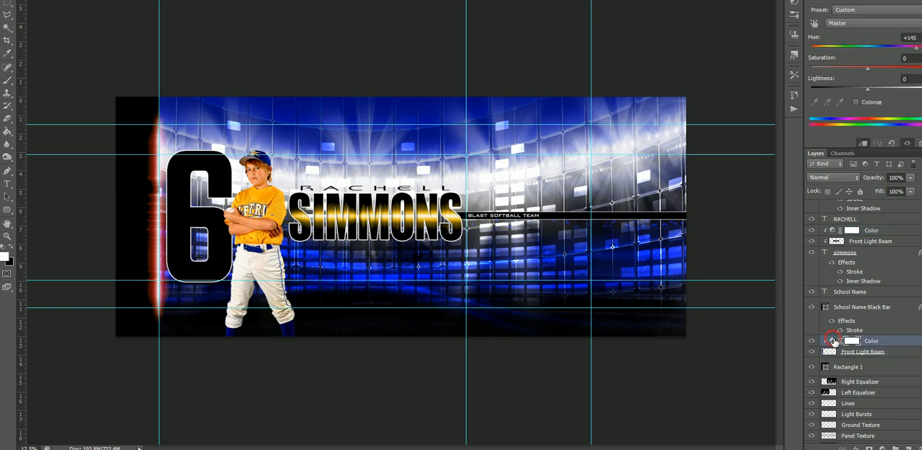
pyautogui.click(857, 102)
pyautogui.moveTo(906, 68); pyautogui.dragTo(914, 69)
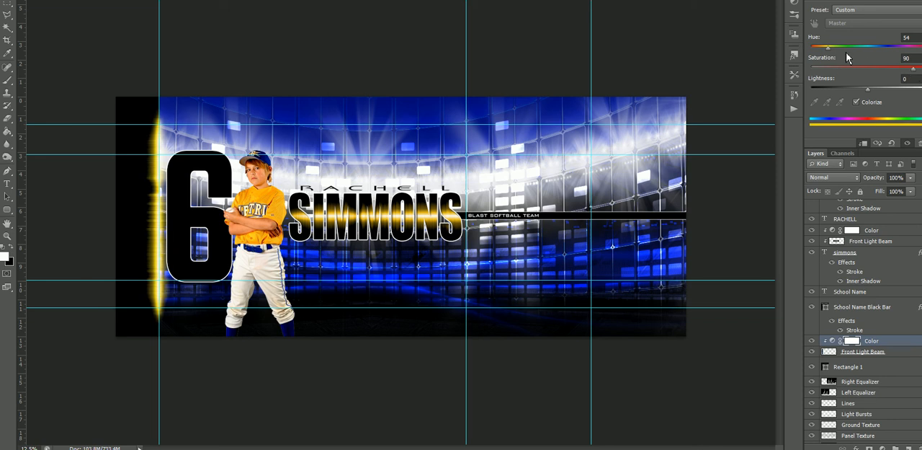
pyautogui.moveTo(828, 49); pyautogui.dragTo(829, 49)
# Change the large jersey number to 8.
pyautogui.click(7, 181)
pyautogui.doubleClick(220, 212)
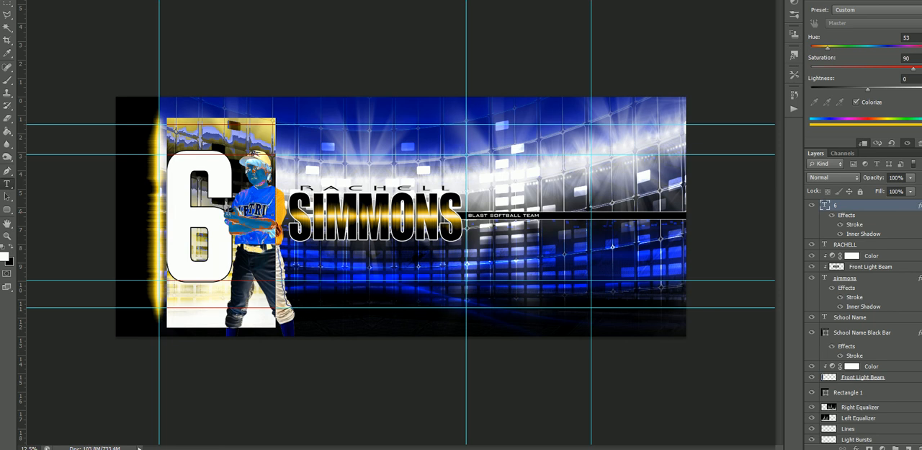
pyautogui.write('8')
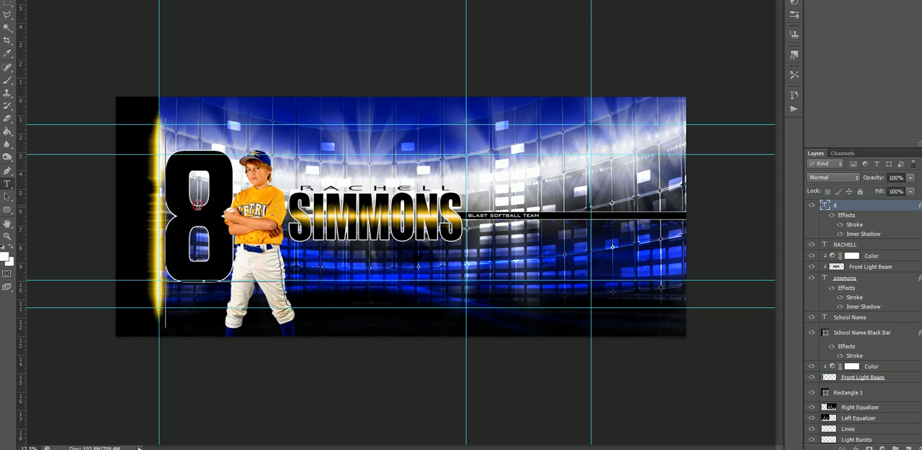
# Replace the large jersey number with 23 and set its character tracking to 0.
pyautogui.doubleClick(223, 204)
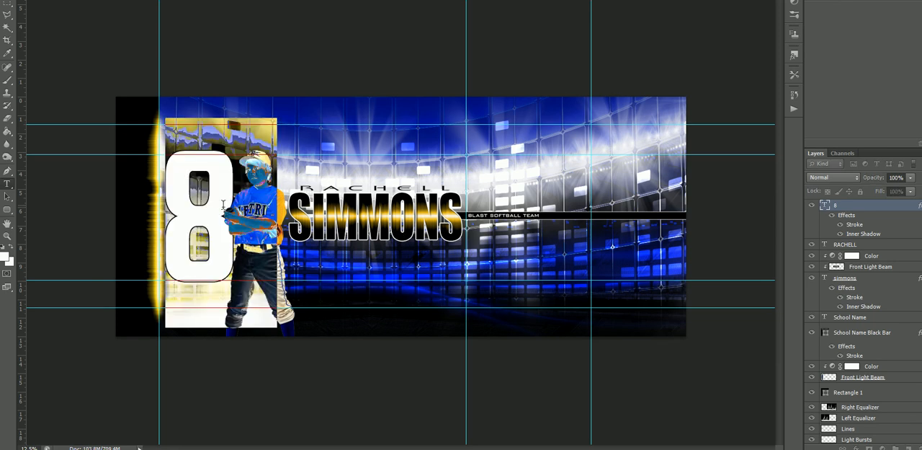
pyautogui.write('23')
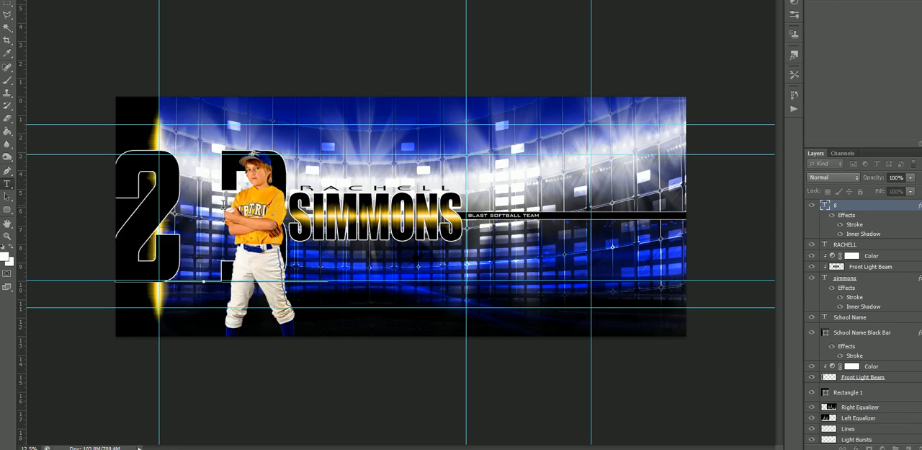
pyautogui.click(7, 0)
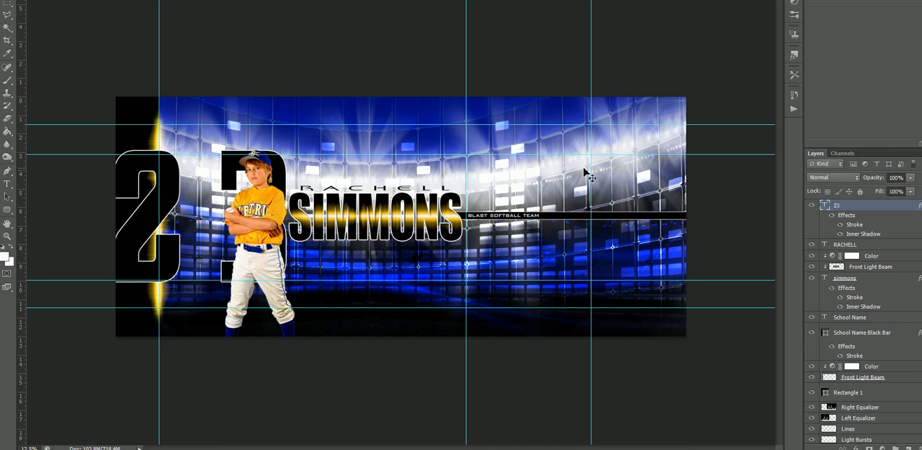
pyautogui.click(839, 0)
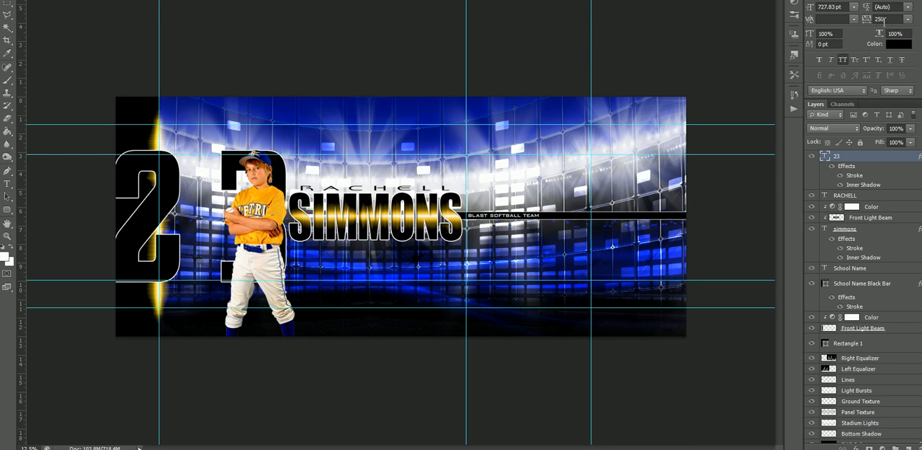
pyautogui.click(869, 20)
pyautogui.write('0')
pyautogui.press('Return')
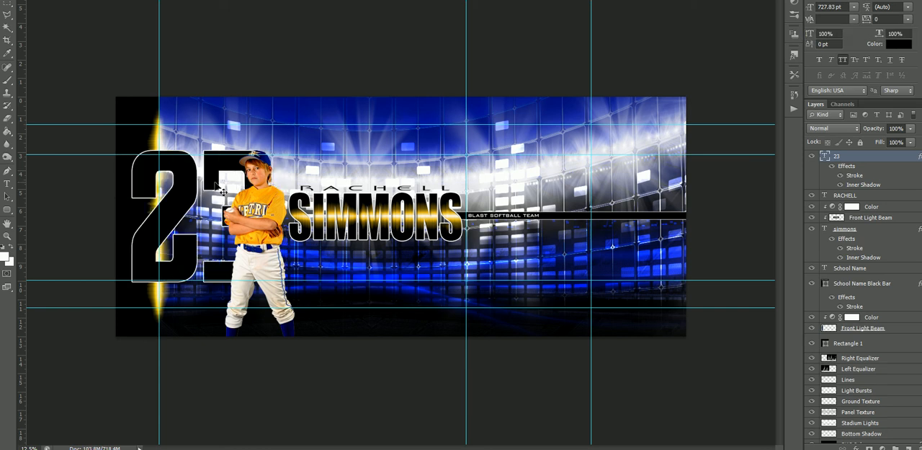
# Scale the jersey number 23 narrower and fit it between the vertical light beam and the player.
pyautogui.hotkey('ctrl', 't')
pyautogui.moveTo(276, 227); pyautogui.dragTo(248, 221)
pyautogui.press('Return')
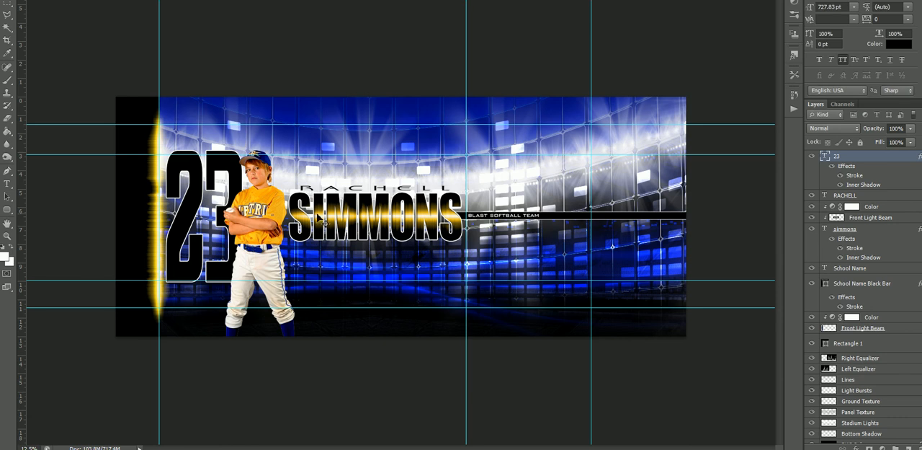
# Replace the large last name with the new player's last name and scale it down to end before the team name bar.
pyautogui.click(7, 183)
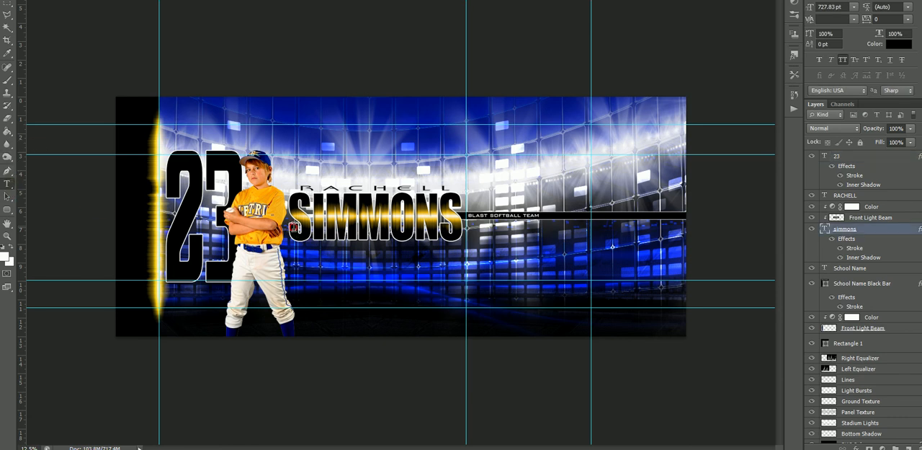
pyautogui.moveTo(289, 227); pyautogui.dragTo(490, 235)
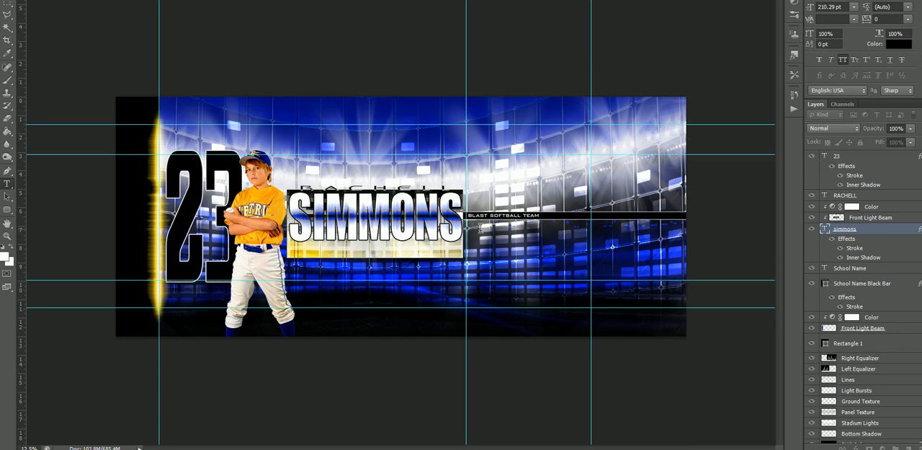
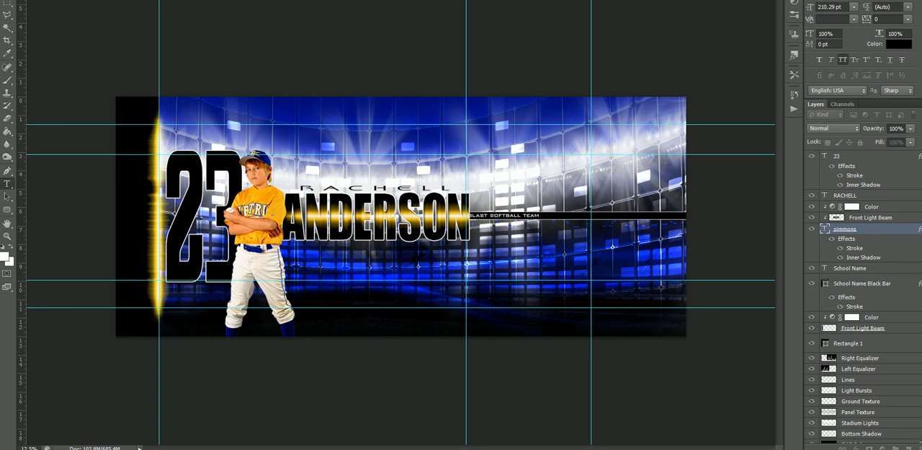
pyautogui.hotkey('ctrl', 'Return')
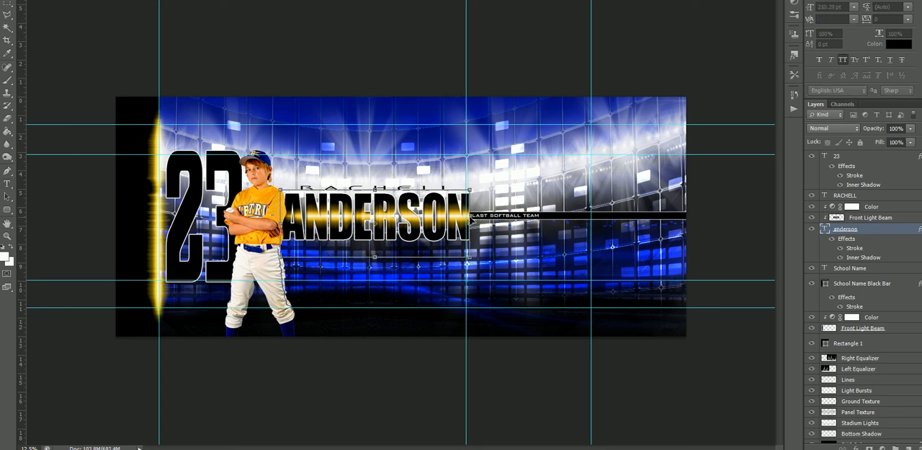
pyautogui.moveTo(472, 224); pyautogui.dragTo(466, 225)
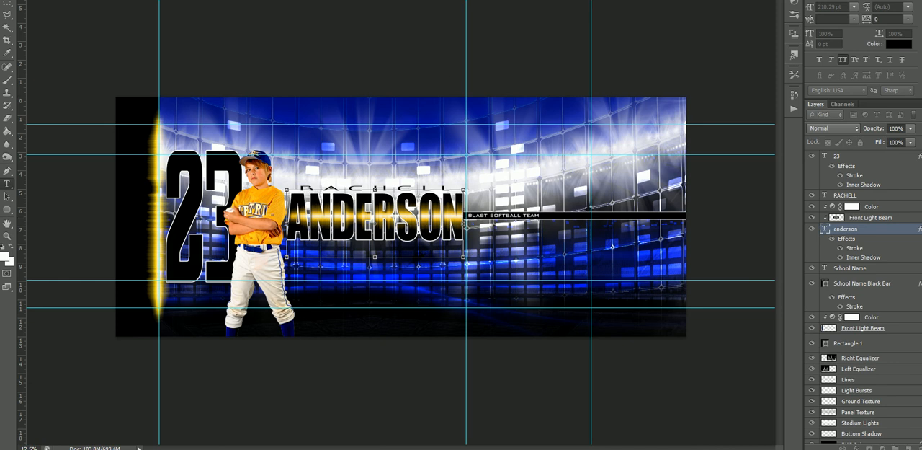
pyautogui.press('Return')
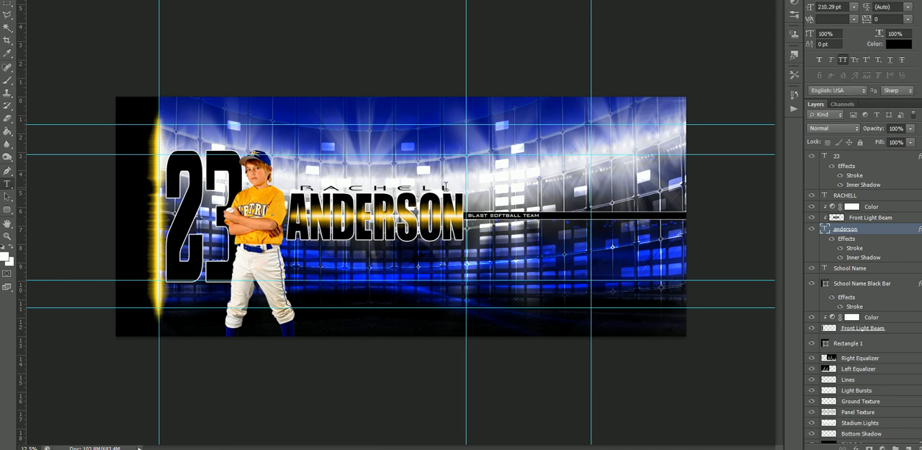
# Replace the small first name above the last name with the new player's first name.
pyautogui.keyDown('ctrl'); pyautogui.click(445, 186); pyautogui.keyUp('ctrl')
pyautogui.hotkey('ctrl', 't')
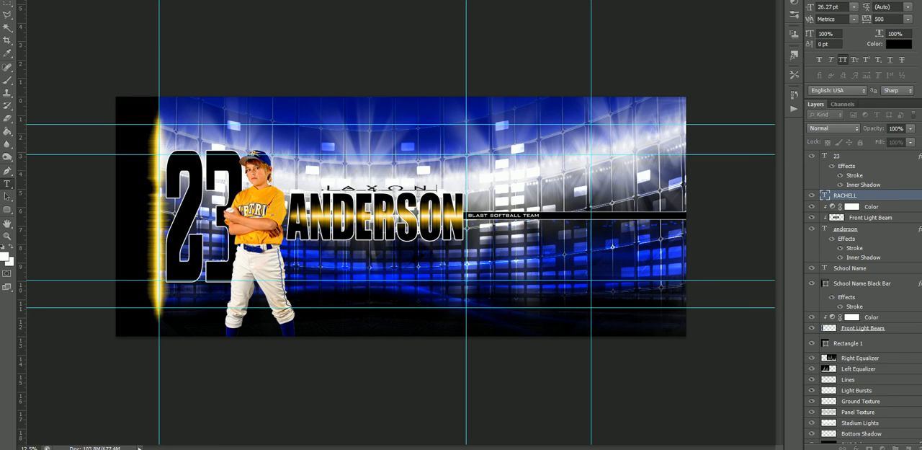
pyautogui.hotkey('ctrl', 'Return')
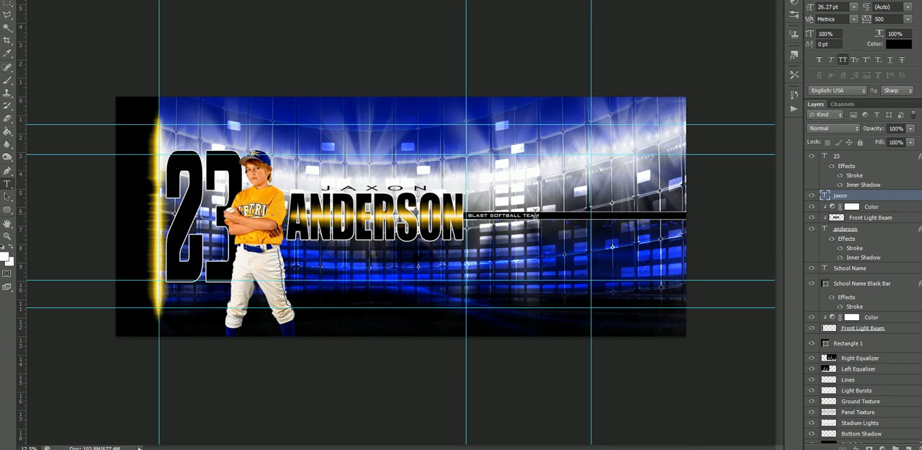
# Change the team name text on the black bar to ELECTRIC BASEBALL.
pyautogui.click(537, 216)
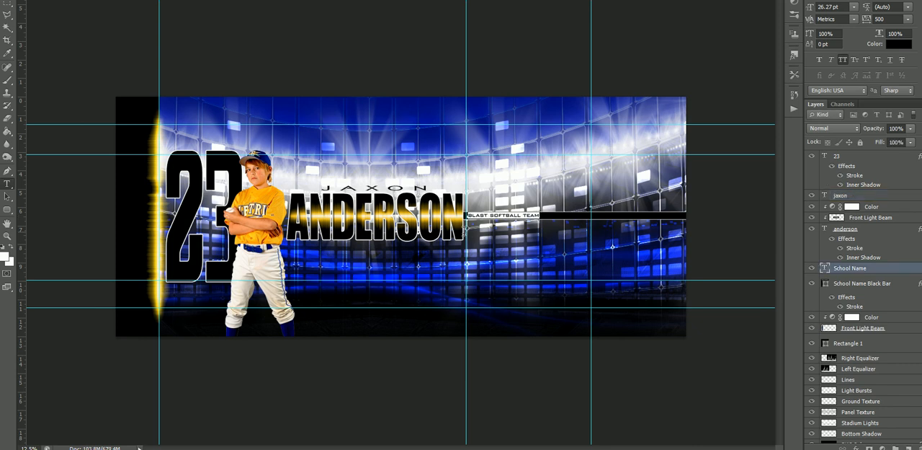
pyautogui.write('metr')
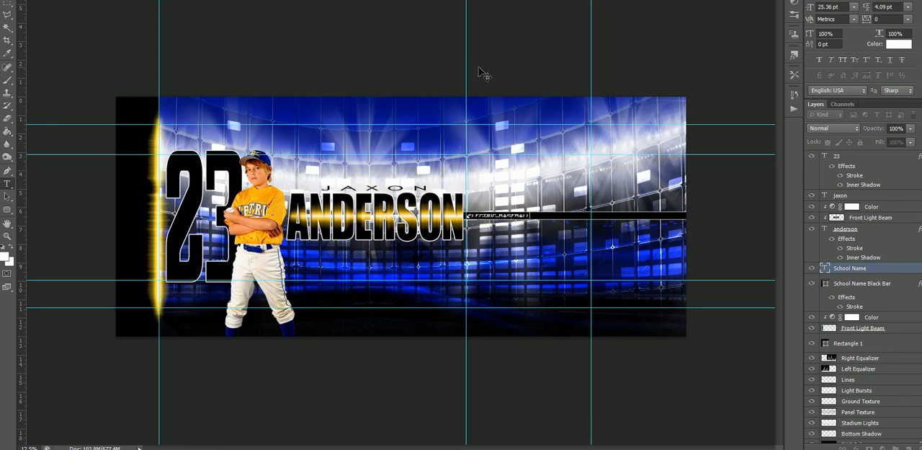
pyautogui.hotkey('ctrl', 'Return')
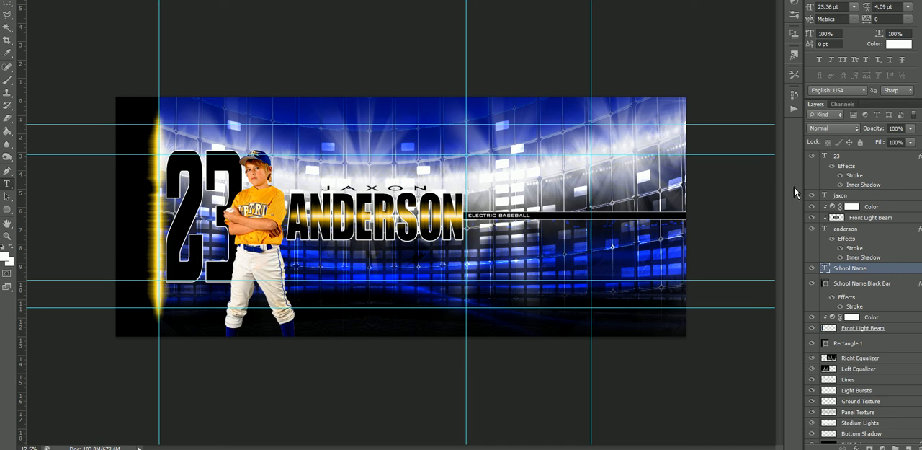
# Preview the design through the Template Safe Zone layer and hide that layer again.
pyautogui.scroll(1, 846, 205)
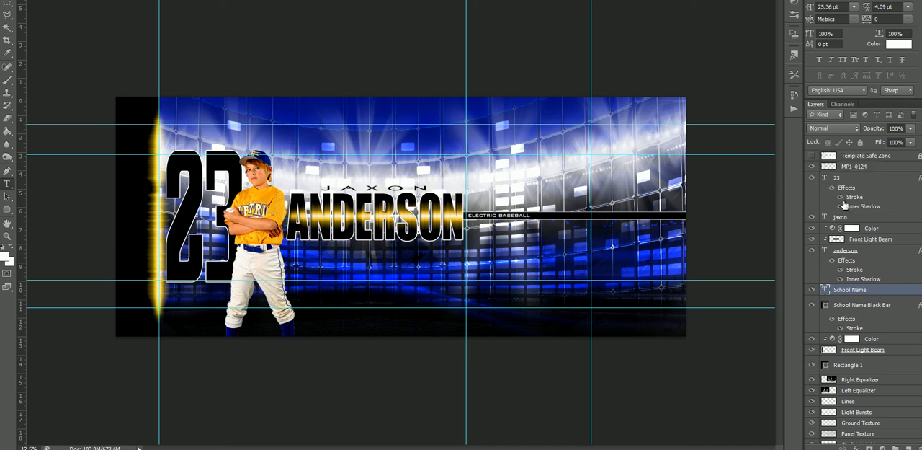
pyautogui.click(812, 156)
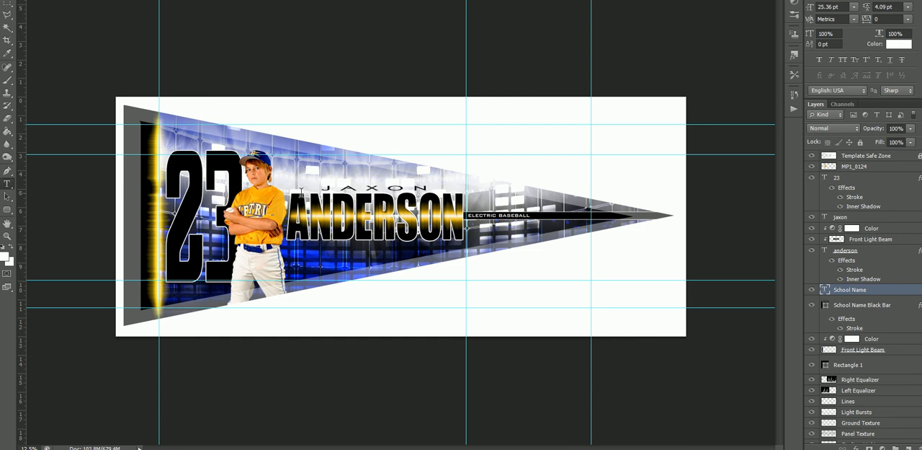
pyautogui.click(813, 157)
pyautogui.click(812, 156)
pyautogui.click(813, 156)
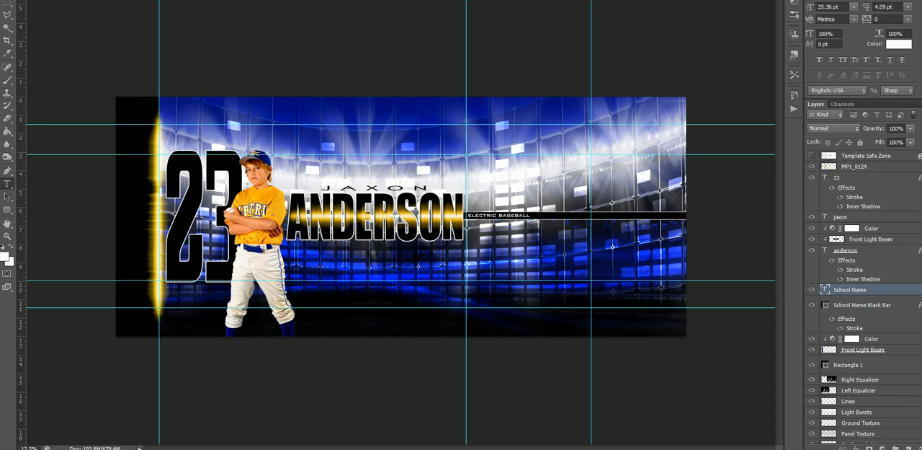
# Switch to the red honeycomb pennant template, hide its Template Safe Zone layer and delete the Player layer.
pyautogui.click(245, 0)
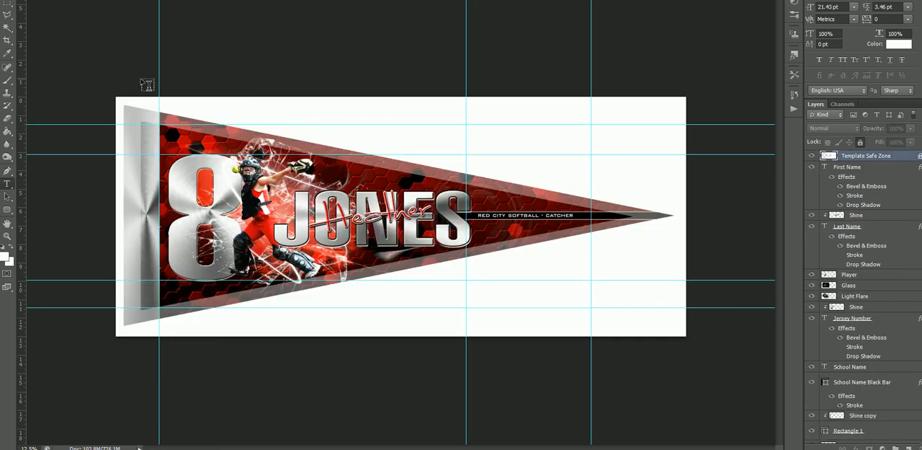
pyautogui.click(6, 0)
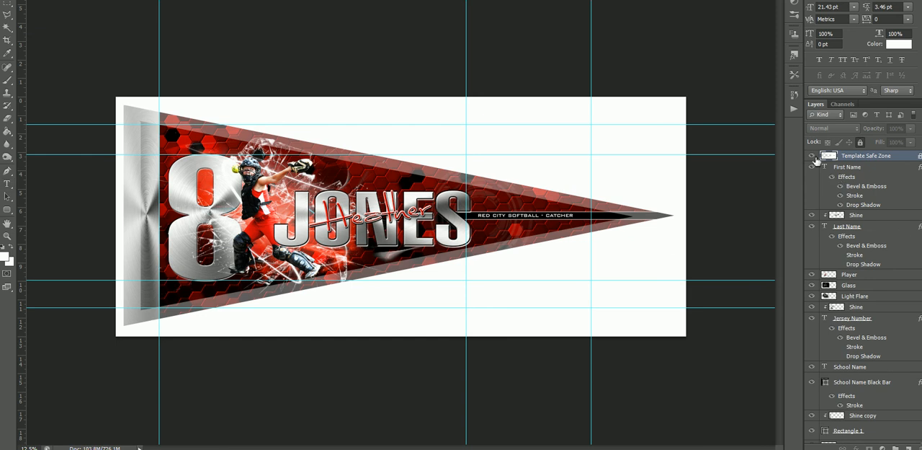
pyautogui.click(812, 155)
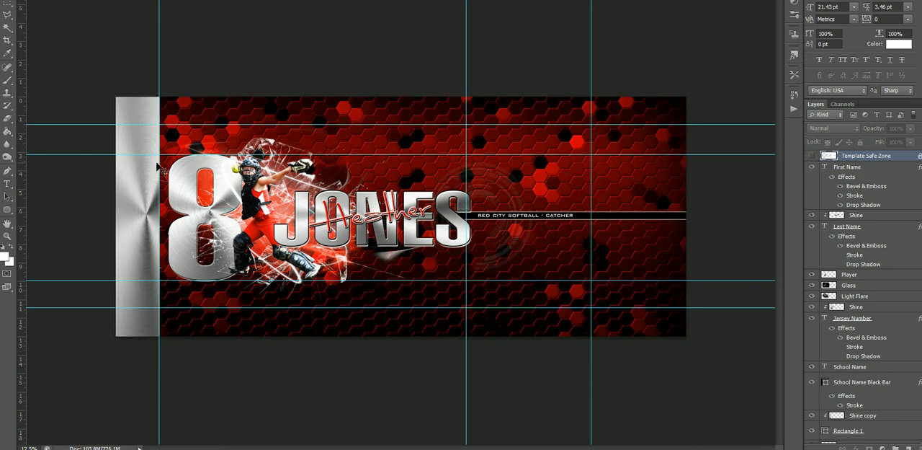
pyautogui.rightClick(431, 167)
pyautogui.press('Escape')
pyautogui.rightClick(257, 202)
pyautogui.click(272, 209)
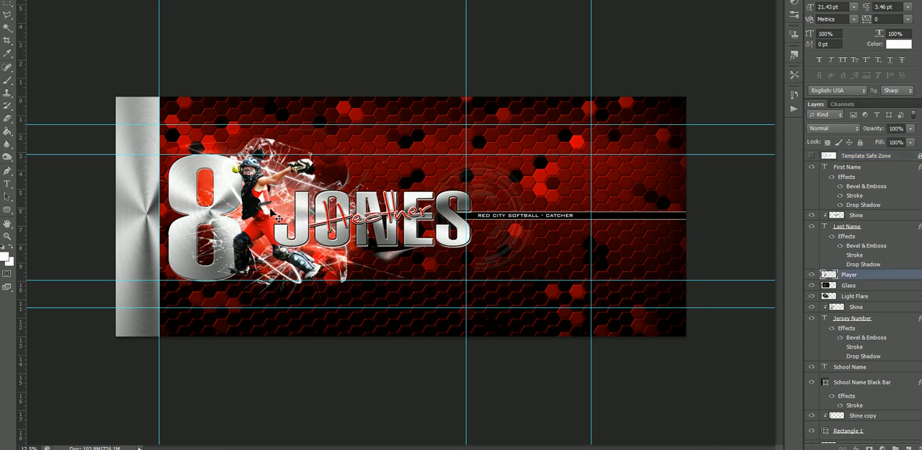
pyautogui.press('Delete')
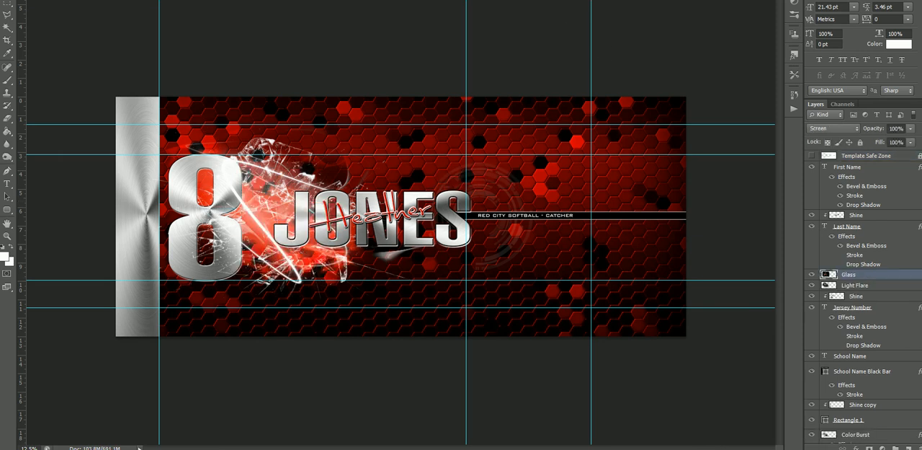
# Bring the MP1_0124 player cutout into the template above the Glass layer and show the Template Safe Zone layer.
pyautogui.click(565, 2)
pyautogui.moveTo(410, 141); pyautogui.dragTo(219, 220)
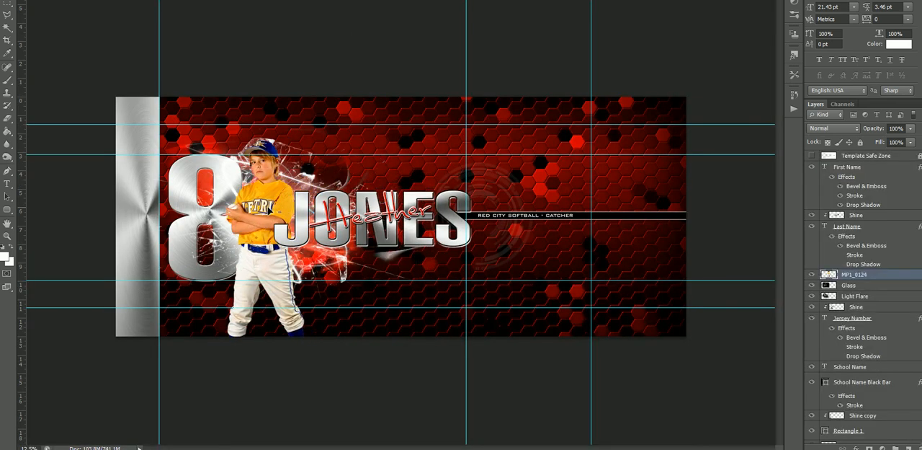
pyautogui.click(813, 156)
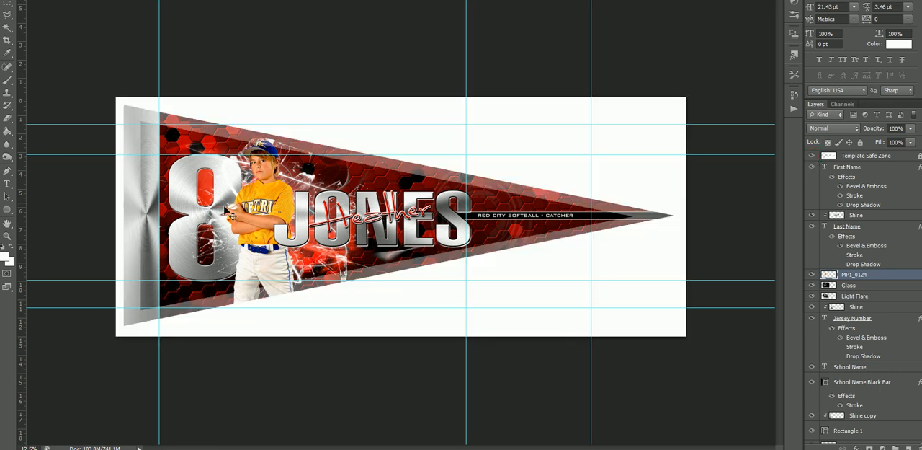
# Scale the player cutout down slightly and position it between the jersey number and the last name.
pyautogui.rightClick(288, 205)
pyautogui.click(288, 206)
pyautogui.moveTo(277, 215); pyautogui.dragTo(280, 223)
pyautogui.hotkey('ctrl', 't')
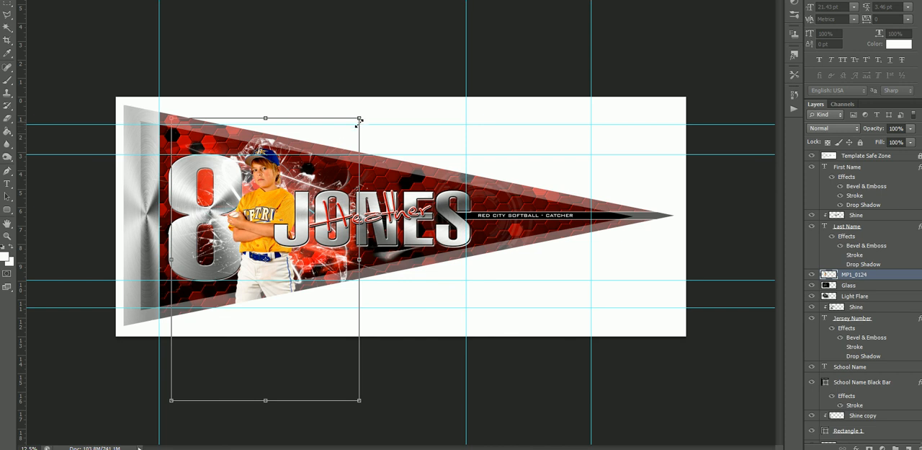
pyautogui.moveTo(361, 118); pyautogui.dragTo(352, 125)
pyautogui.moveTo(287, 207); pyautogui.dragTo(283, 205)
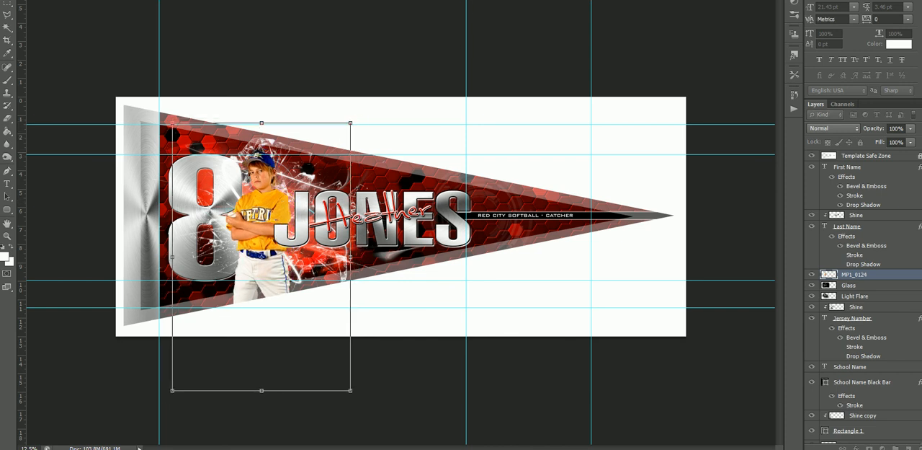
pyautogui.press('Return')
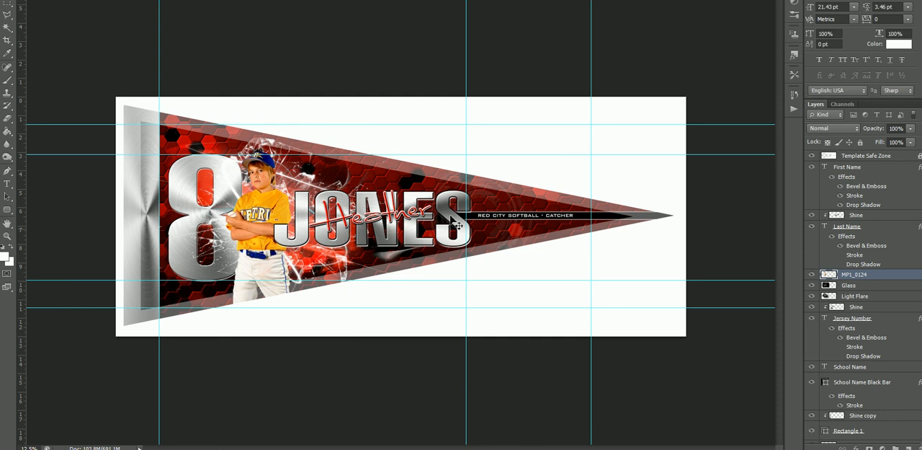
# Set the Honeycomb Texture layer's Color Overlay to blue 0018ff and copy that hex code.
pyautogui.click(888, 283)
pyautogui.scroll(-3, 889, 287)
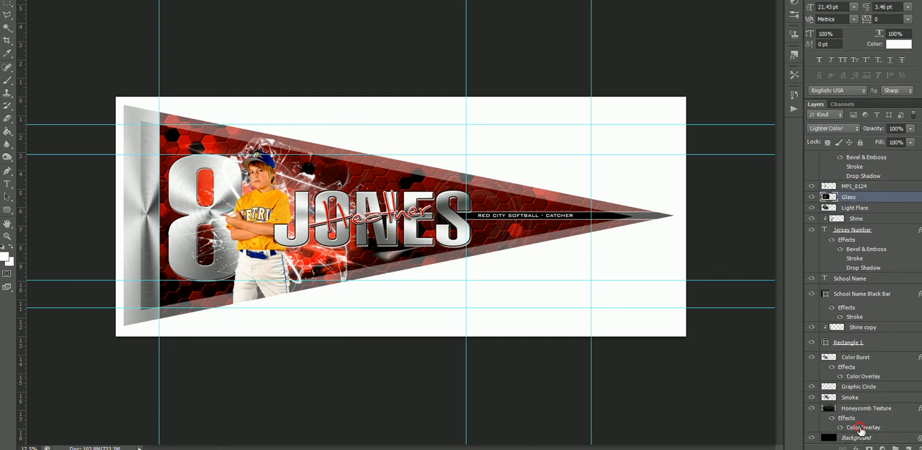
pyautogui.doubleClick(862, 428)
pyautogui.click(833, 86)
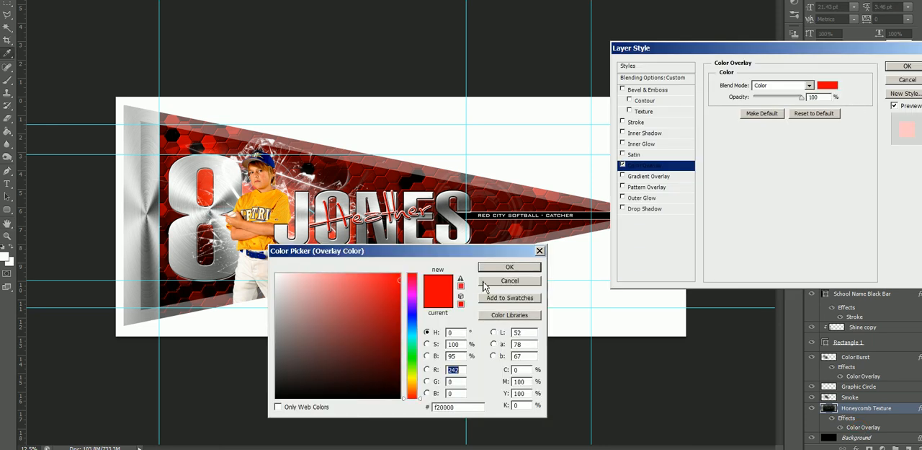
pyautogui.click(418, 321)
pyautogui.click(400, 275)
pyautogui.click(498, 268)
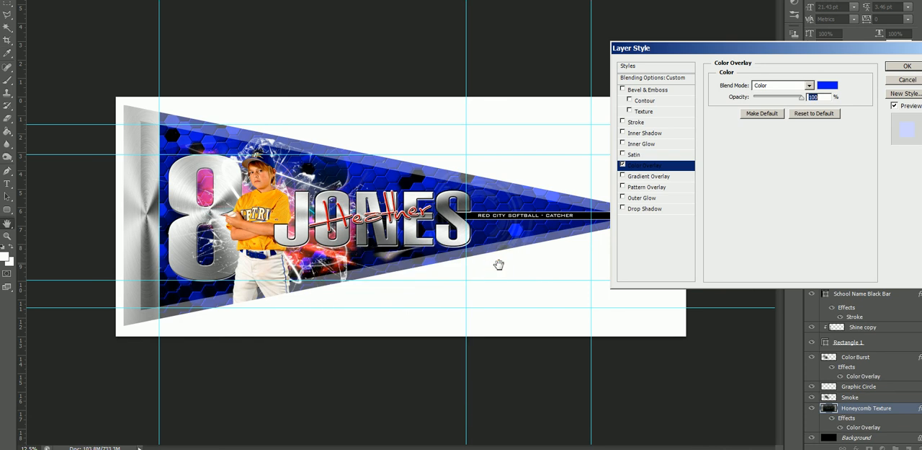
pyautogui.click(828, 85)
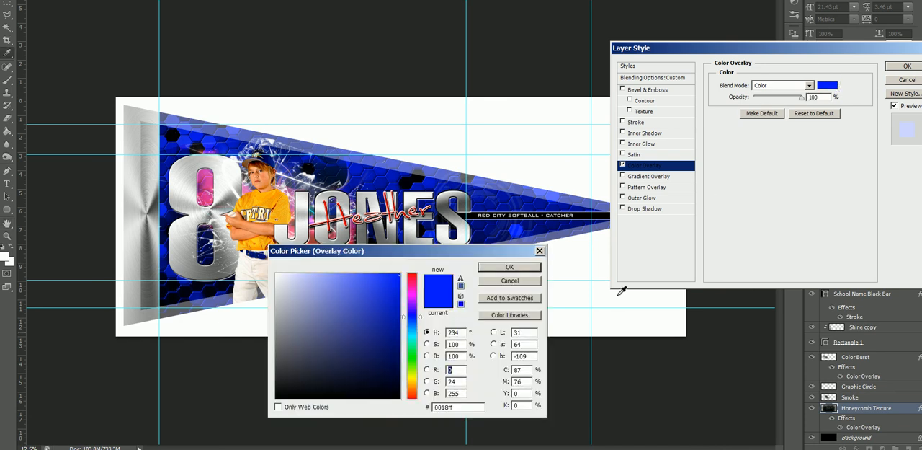
pyautogui.click(469, 405)
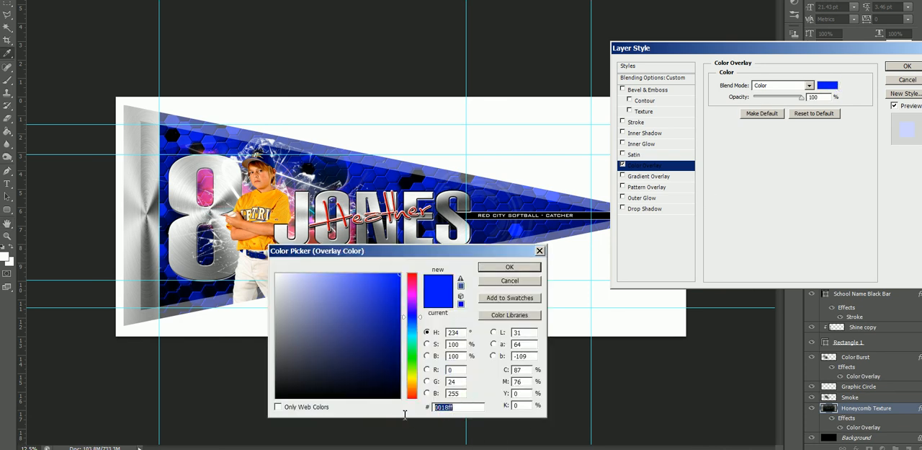
pyautogui.click(509, 266)
pyautogui.click(905, 66)
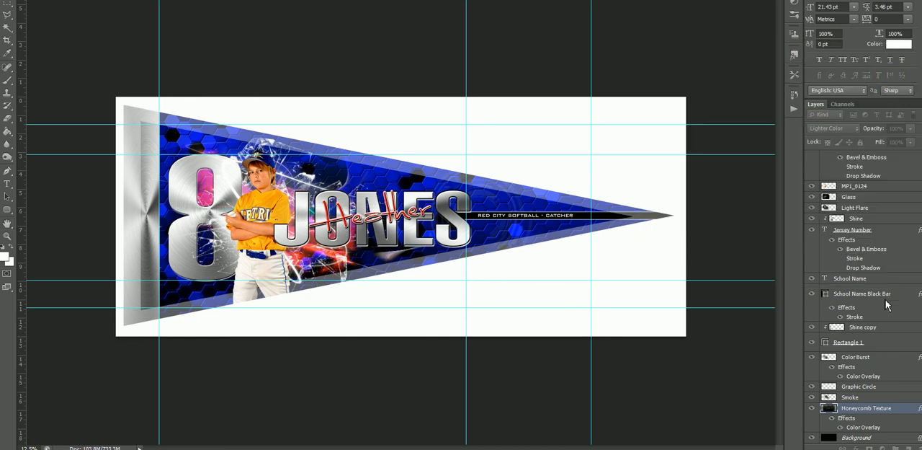
# Set the Color Burst layer's Color Overlay to the copied blue 0018ff.
pyautogui.doubleClick(873, 376)
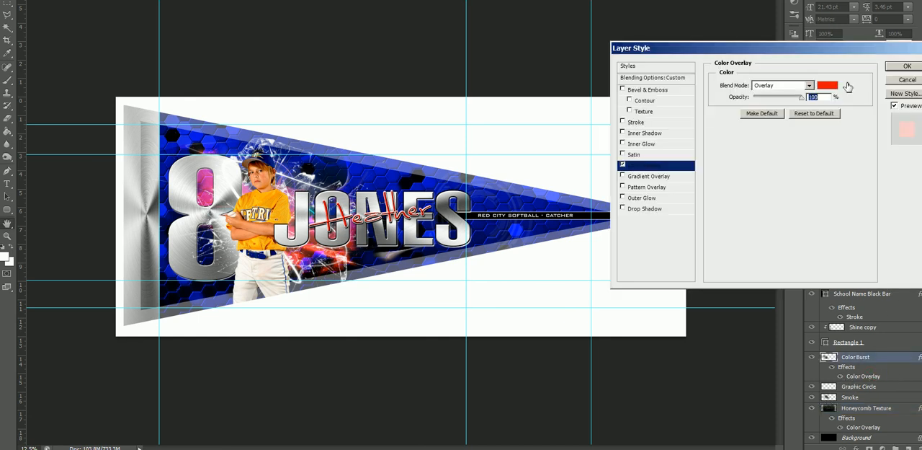
pyautogui.click(827, 85)
pyautogui.hotkey('ctrl', 'v')
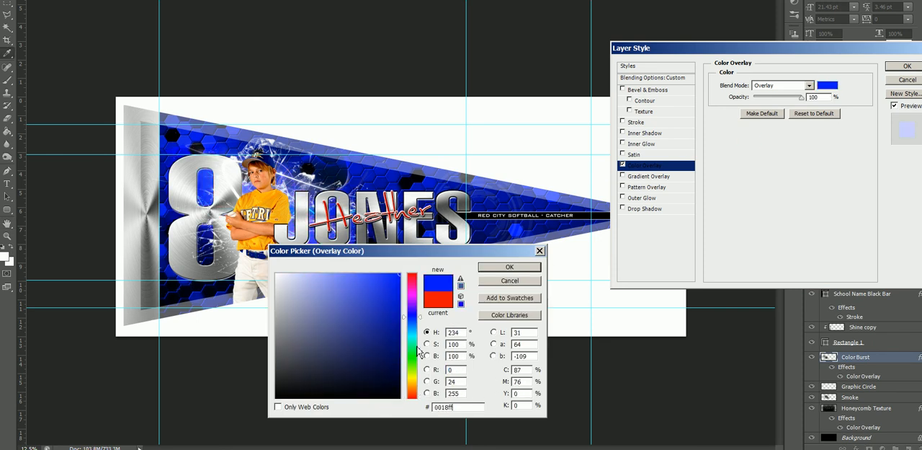
pyautogui.click(528, 270)
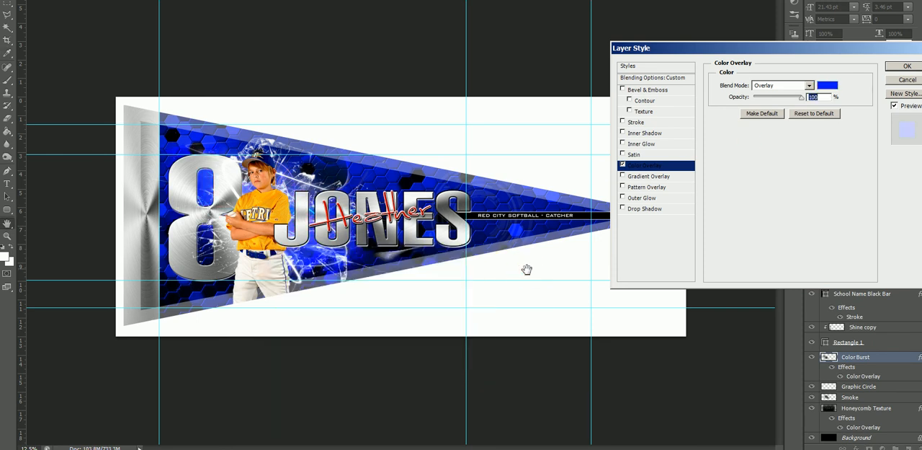
pyautogui.click(907, 66)
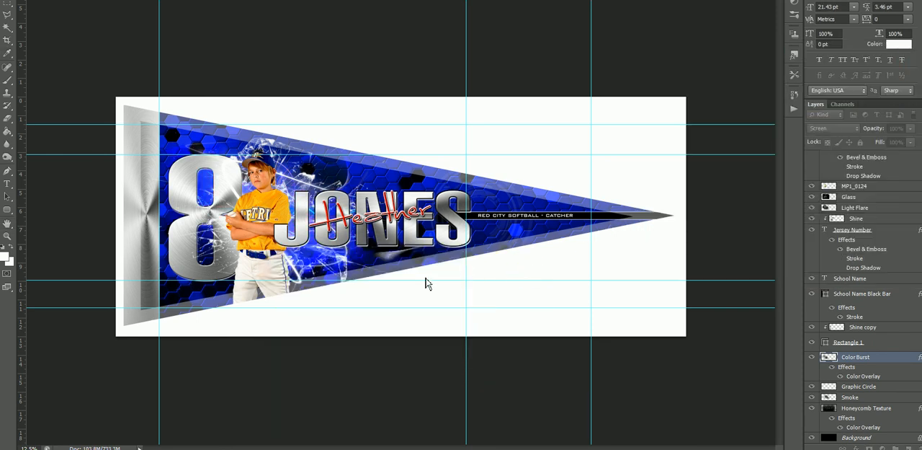
# Recolor the First Name text to yellow-orange ffbb00, sampled from the player's jersey.
pyautogui.rightClick(350, 210)
pyautogui.click(362, 208)
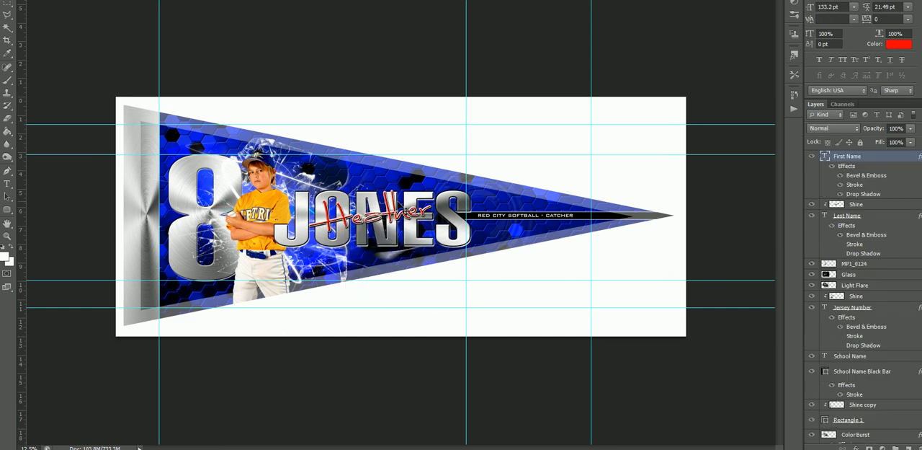
pyautogui.click(899, 44)
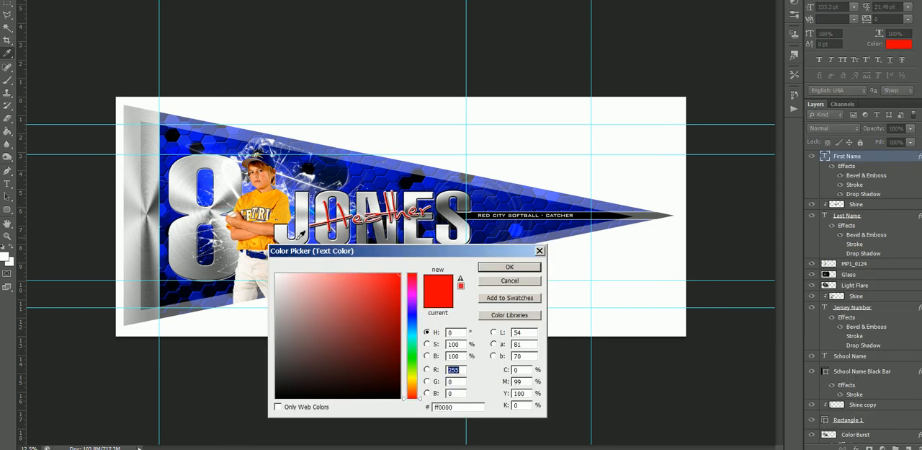
pyautogui.click(279, 212)
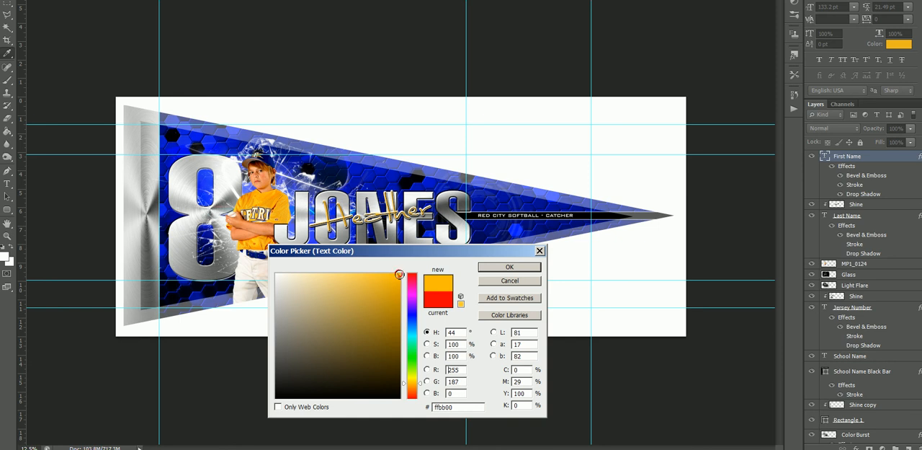
pyautogui.click(507, 268)
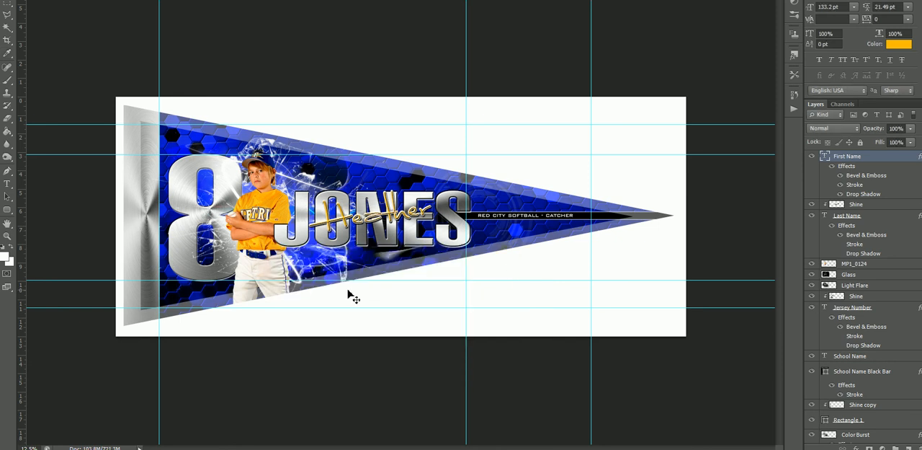
# Hide the Template Safe Zone layer and switch to the open Game Day Series Pennants image.
pyautogui.rightClick(426, 292)
pyautogui.click(441, 291)
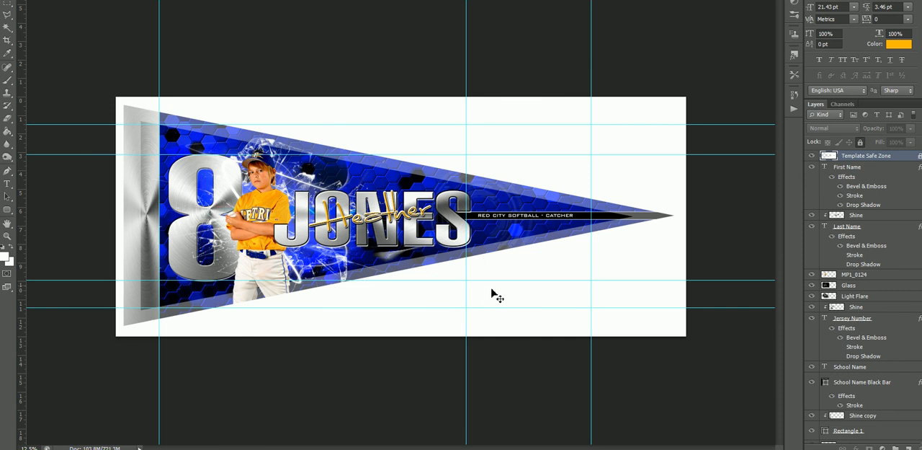
pyautogui.click(812, 156)
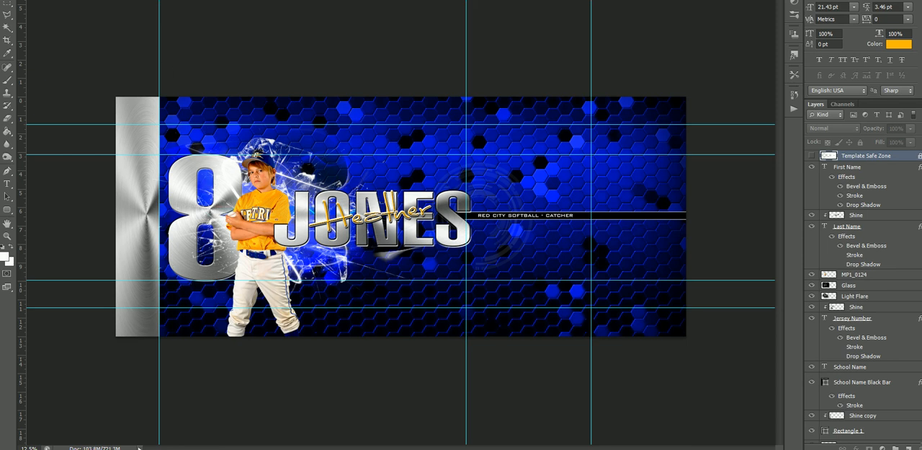
pyautogui.hotkey('ctrl', 'Tab')
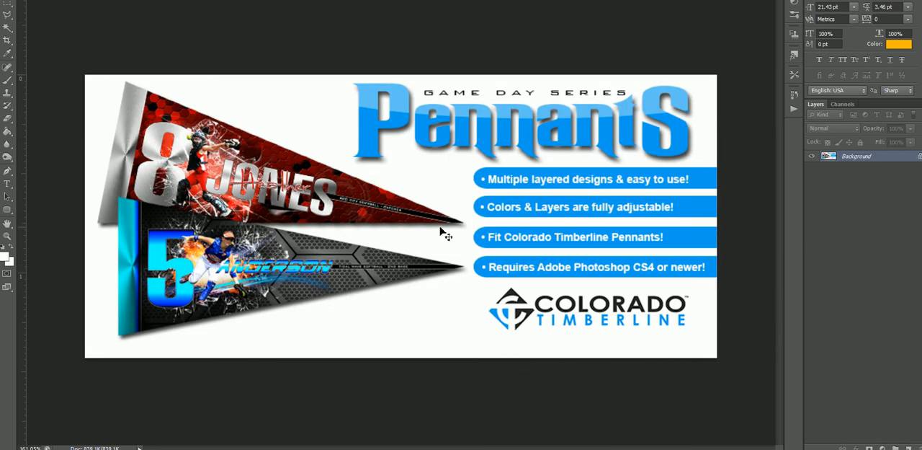